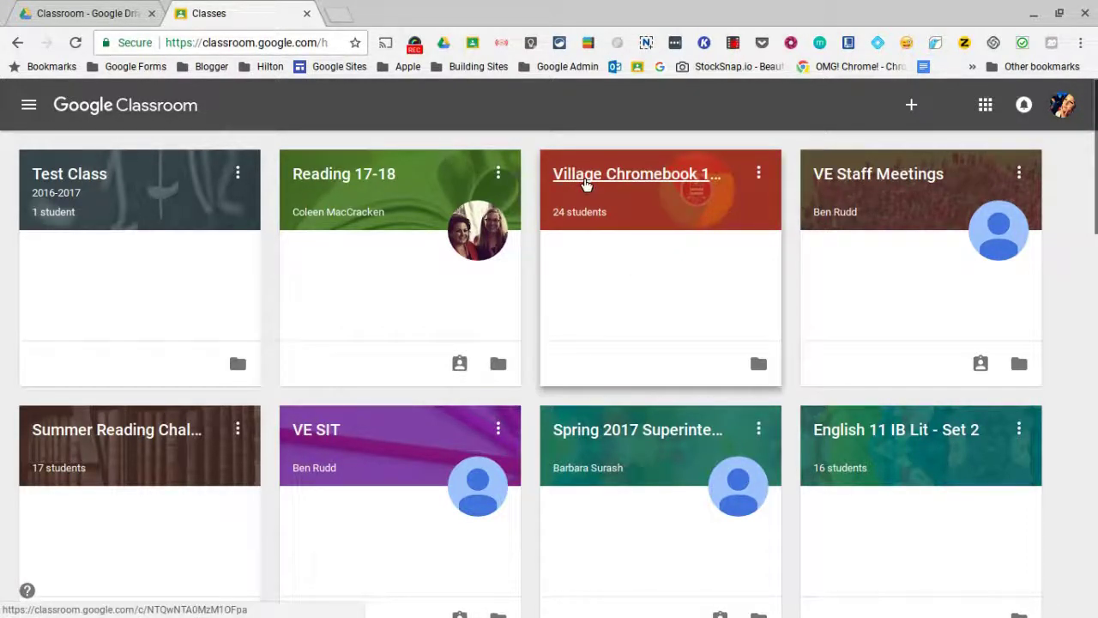
Step: Open the Village Chromebook 1.0 + 2.0 class and bring up the student work for the "Yo Open this in Kami" assignment
{"action": "left_click", "coordinate": [583, 185]}
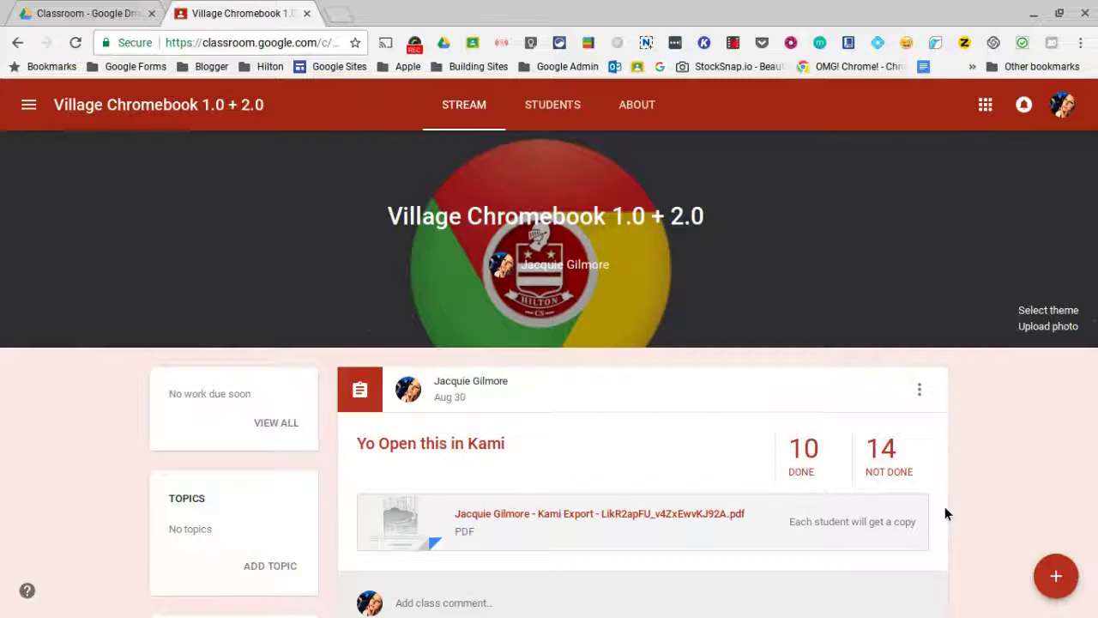
{"action": "scroll", "coordinate": [745, 440], "scroll_direction": "down", "scroll_amount": 3}
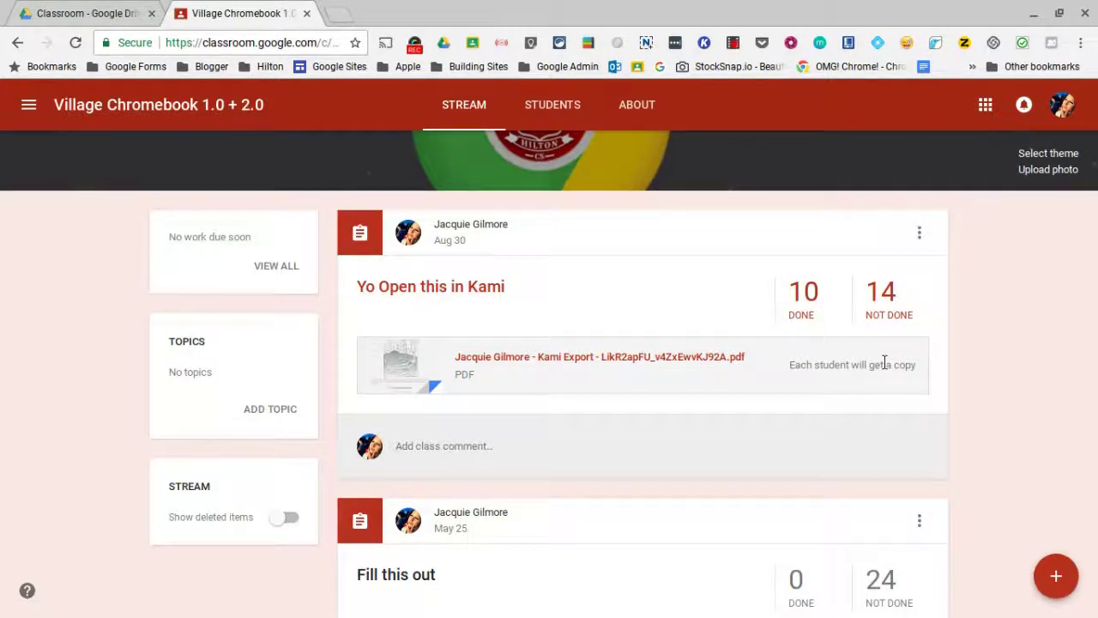
{"action": "left_click", "coordinate": [423, 289]}
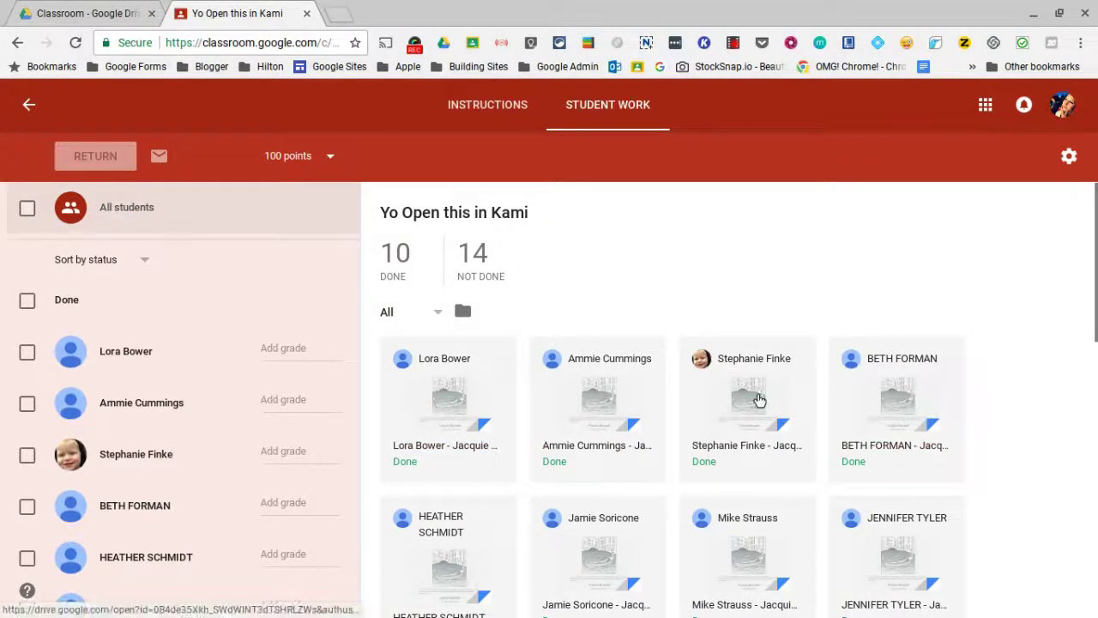
{"action": "scroll", "coordinate": [918, 446], "scroll_direction": "down", "scroll_amount": 2}
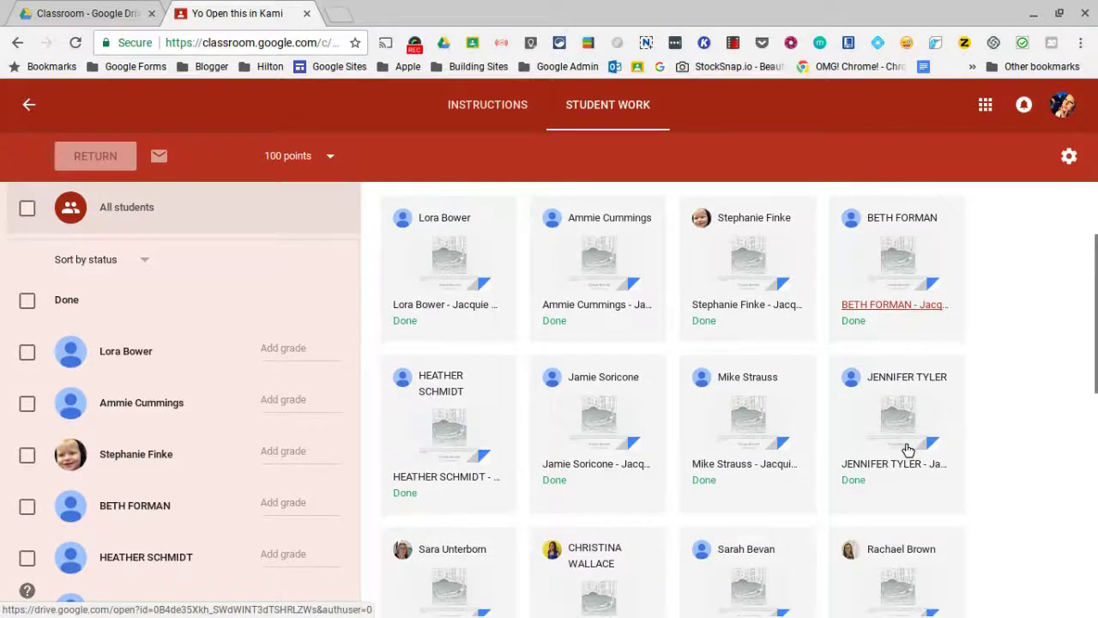
{"action": "scroll", "coordinate": [908, 450], "scroll_direction": "up", "scroll_amount": 1}
{"action": "scroll", "coordinate": [586, 400], "scroll_direction": "up", "scroll_amount": 2}
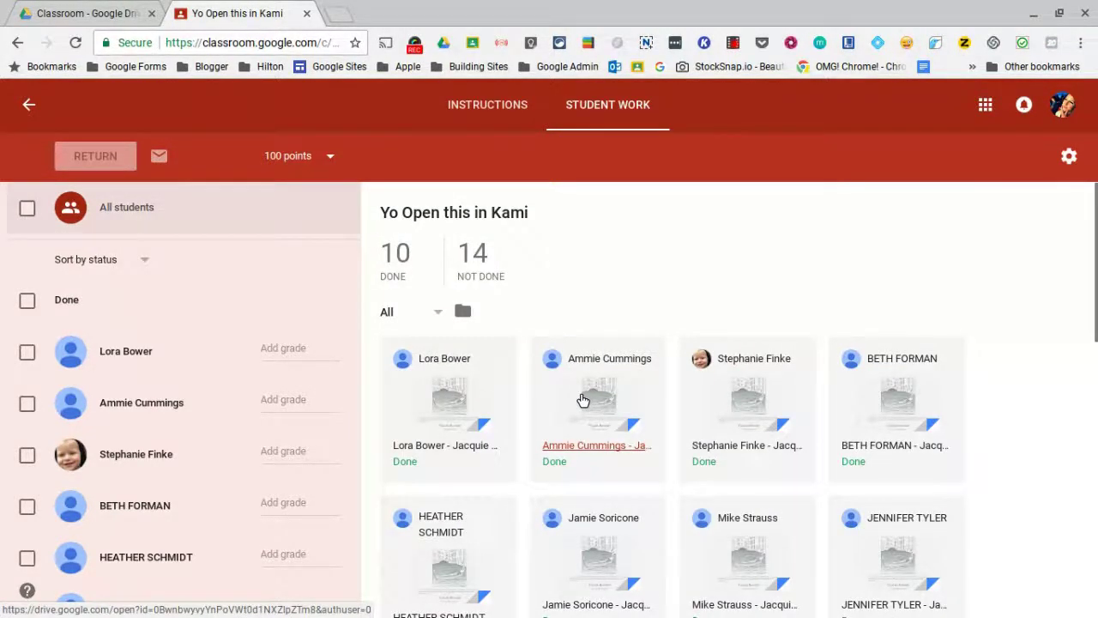
Step: Look through all pages of the second student's submitted PDF and return to the class stream
{"action": "left_click", "coordinate": [584, 399]}
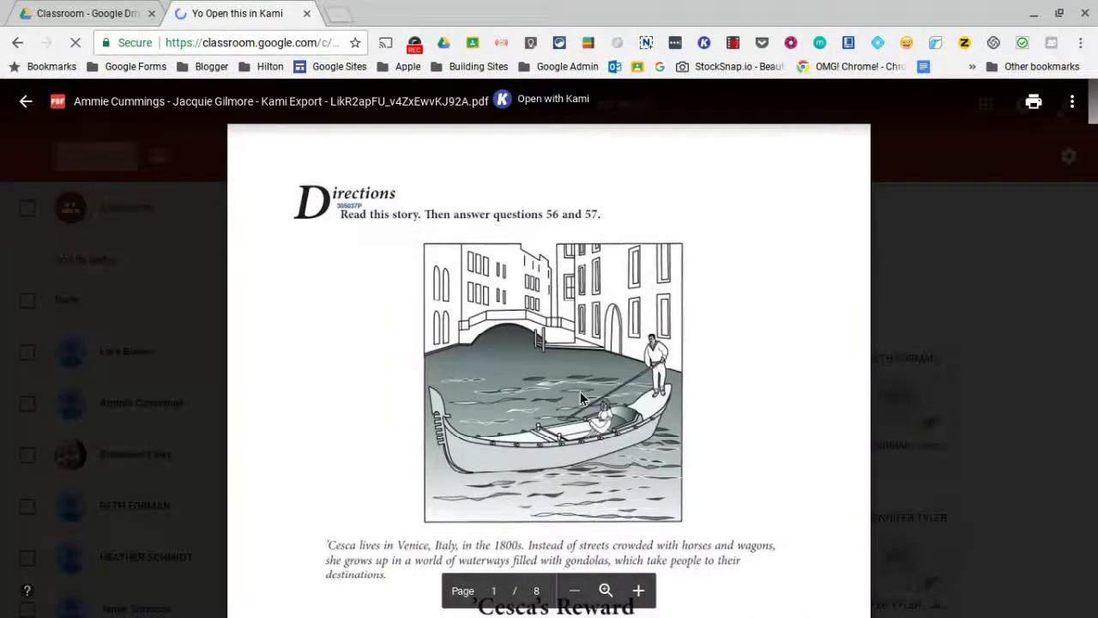
{"action": "scroll", "coordinate": [580, 391], "scroll_direction": "down", "scroll_amount": 3}
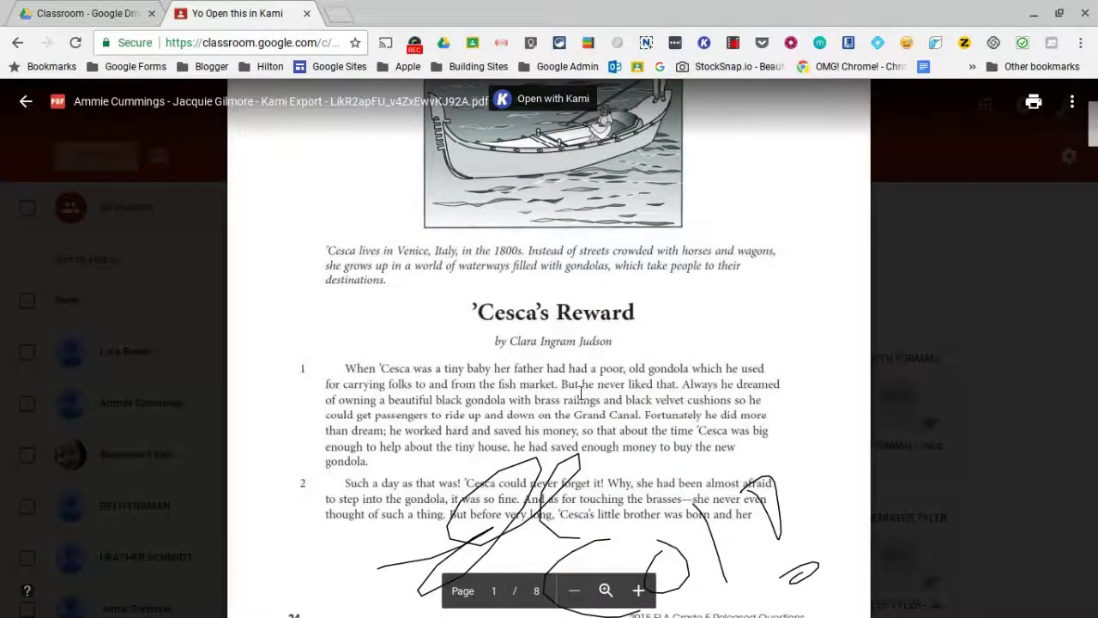
{"action": "scroll", "coordinate": [580, 391], "scroll_direction": "down", "scroll_amount": 10}
{"action": "scroll", "coordinate": [580, 392], "scroll_direction": "down", "scroll_amount": 15}
{"action": "scroll", "coordinate": [580, 393], "scroll_direction": "down", "scroll_amount": 20}
{"action": "scroll", "coordinate": [580, 393], "scroll_direction": "down", "scroll_amount": 15}
{"action": "scroll", "coordinate": [580, 392], "scroll_direction": "down", "scroll_amount": 15}
{"action": "scroll", "coordinate": [580, 393], "scroll_direction": "down", "scroll_amount": 15}
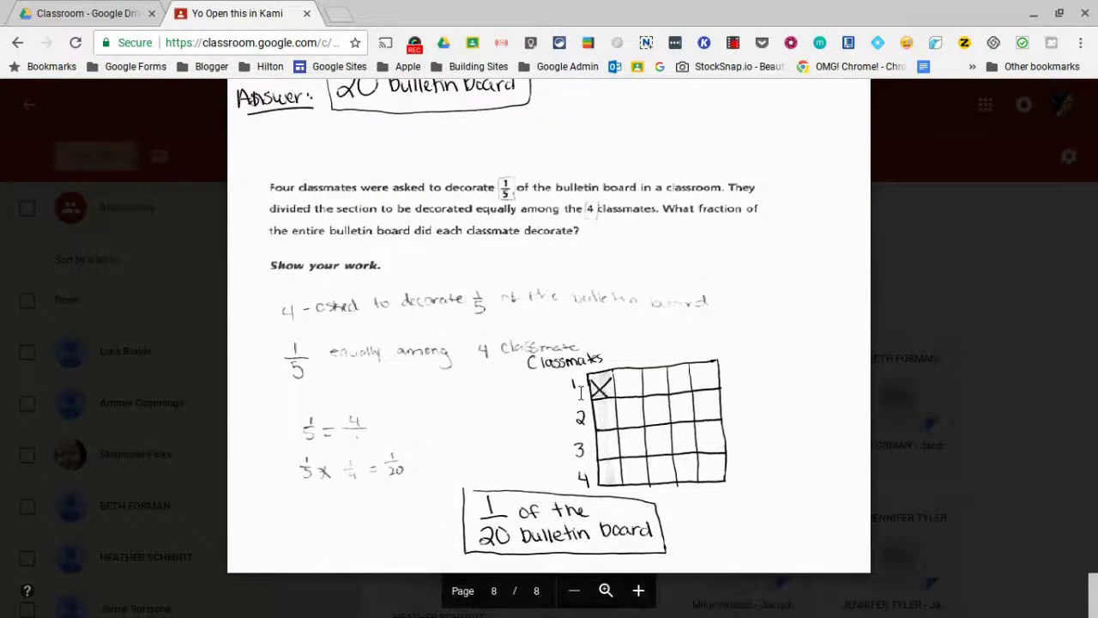
{"action": "scroll", "coordinate": [580, 393], "scroll_direction": "up", "scroll_amount": 20}
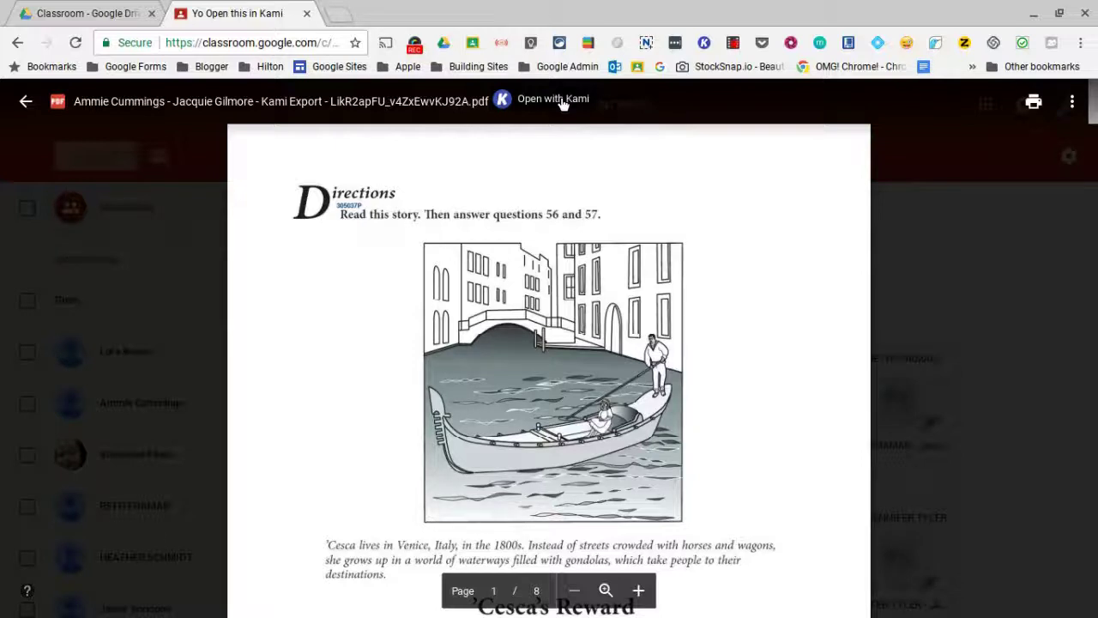
{"action": "left_click", "coordinate": [24, 102]}
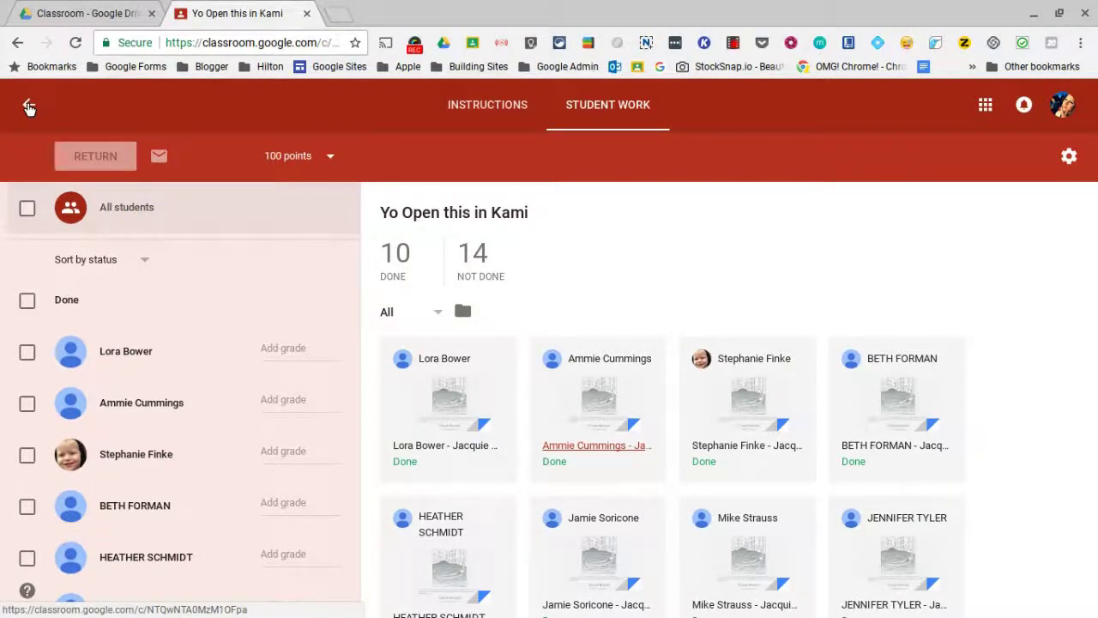
{"action": "left_click", "coordinate": [23, 107]}
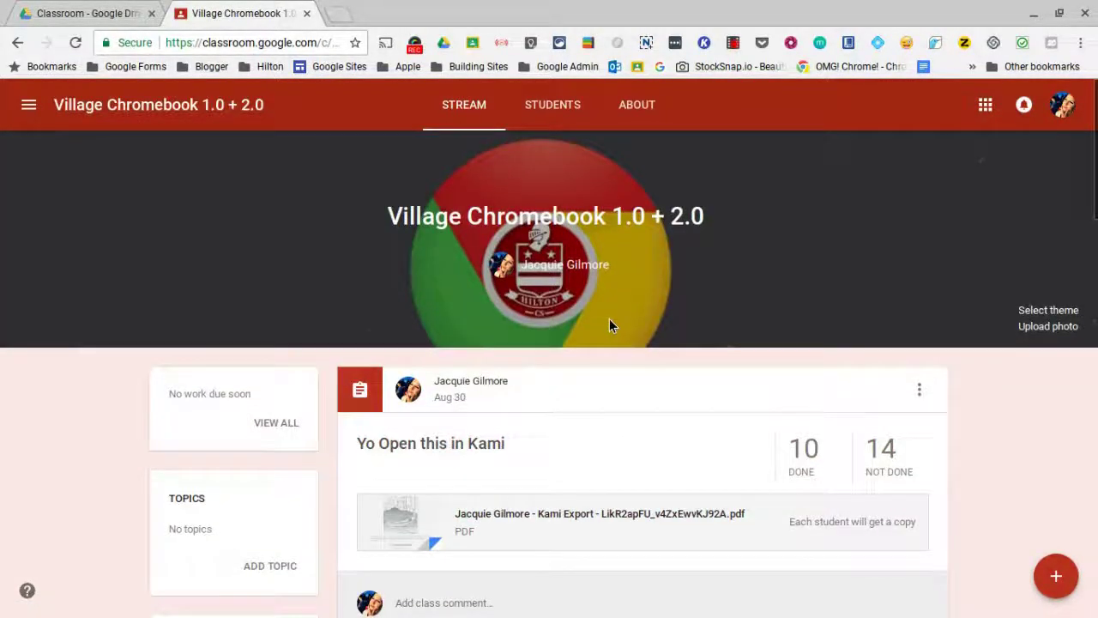
{"action": "mouse_move", "coordinate": [1064, 590]}
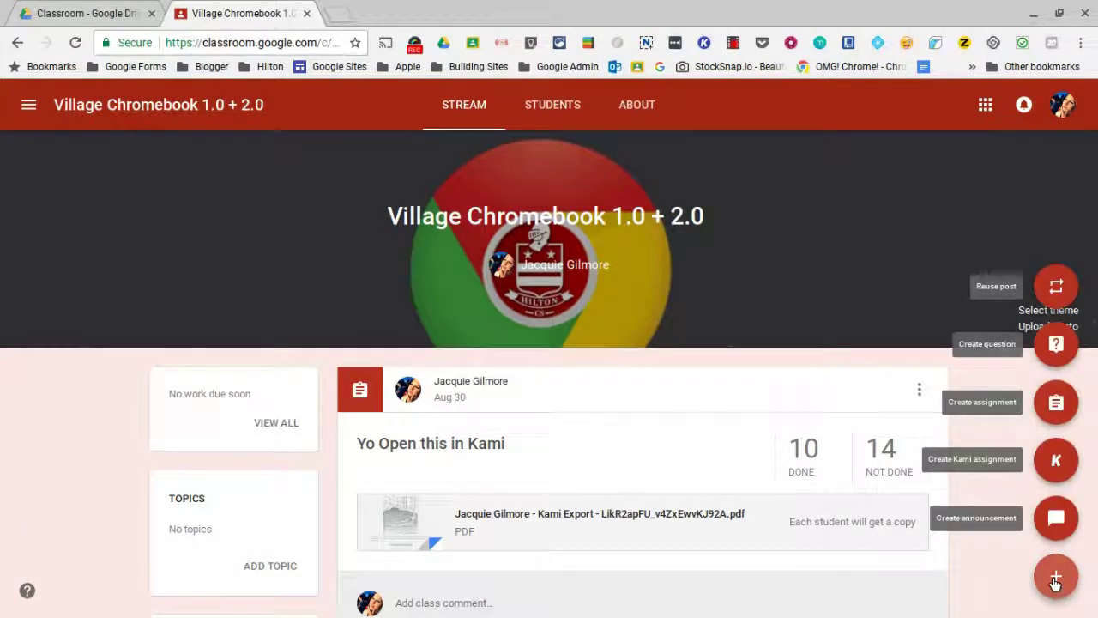
{"action": "left_click", "coordinate": [1055, 455]}
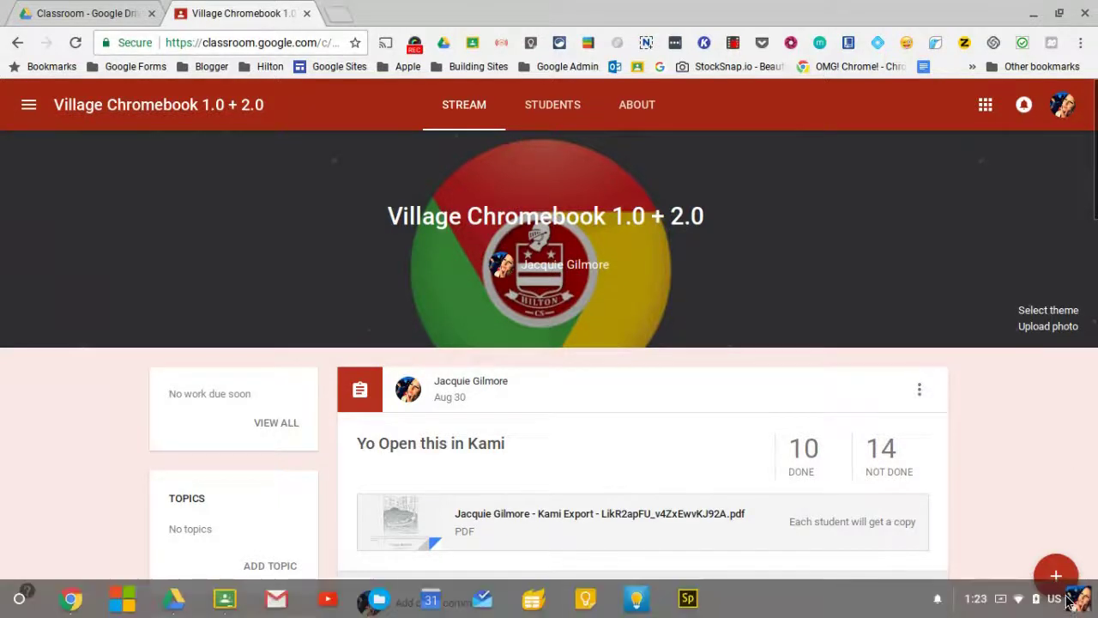
Step: Create a new standard assignment with the title "PDF - For you to take notes on"
{"action": "mouse_move", "coordinate": [1059, 572]}
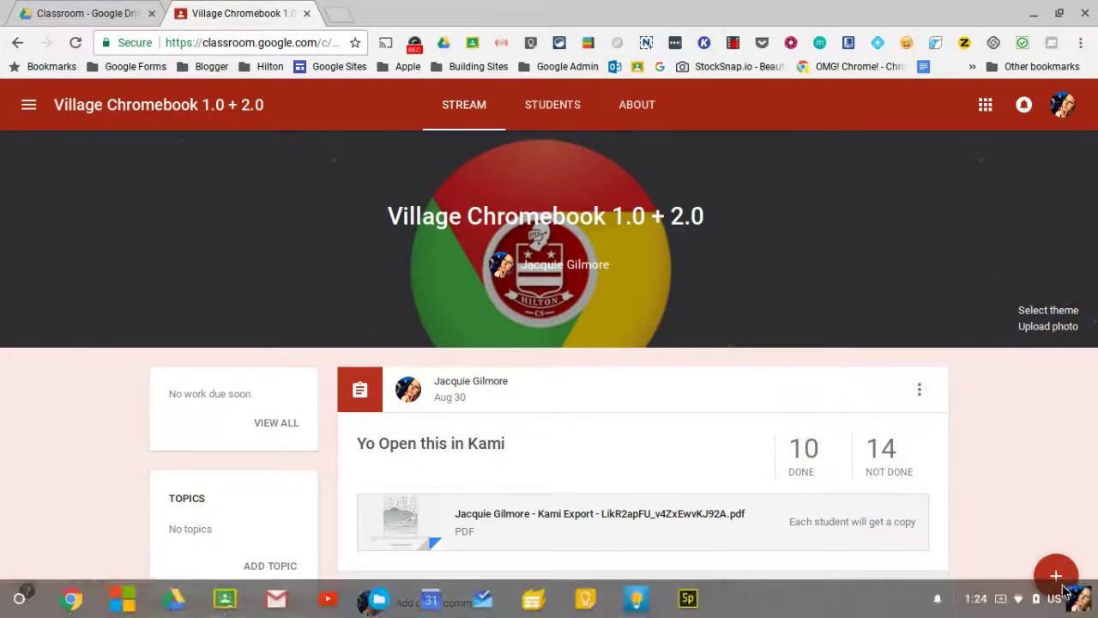
{"action": "mouse_move", "coordinate": [1057, 573]}
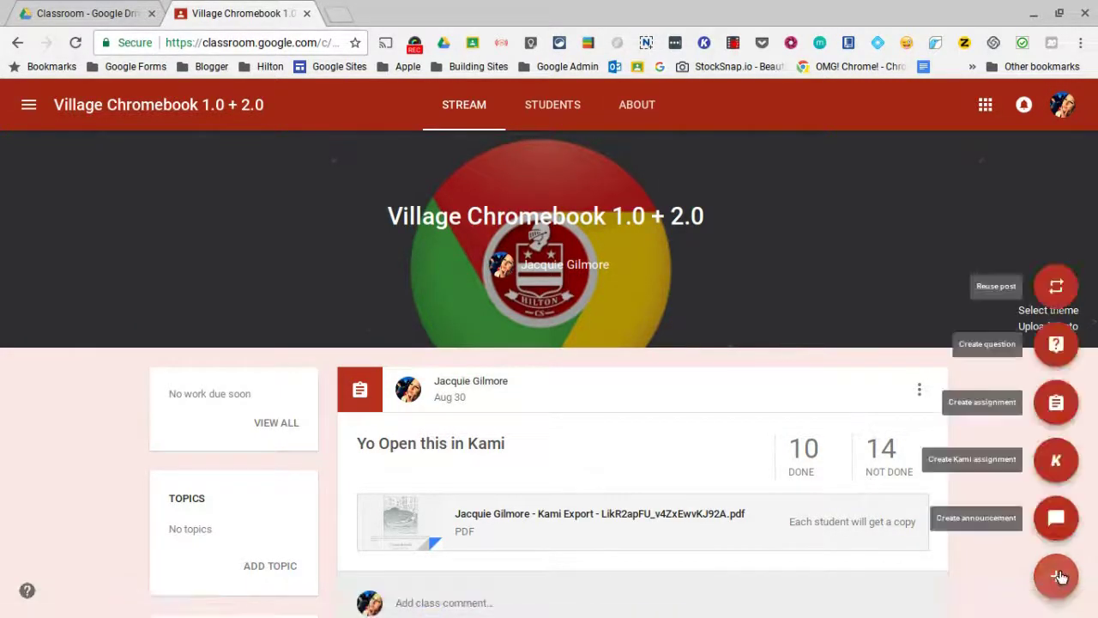
{"action": "left_click", "coordinate": [1060, 412]}
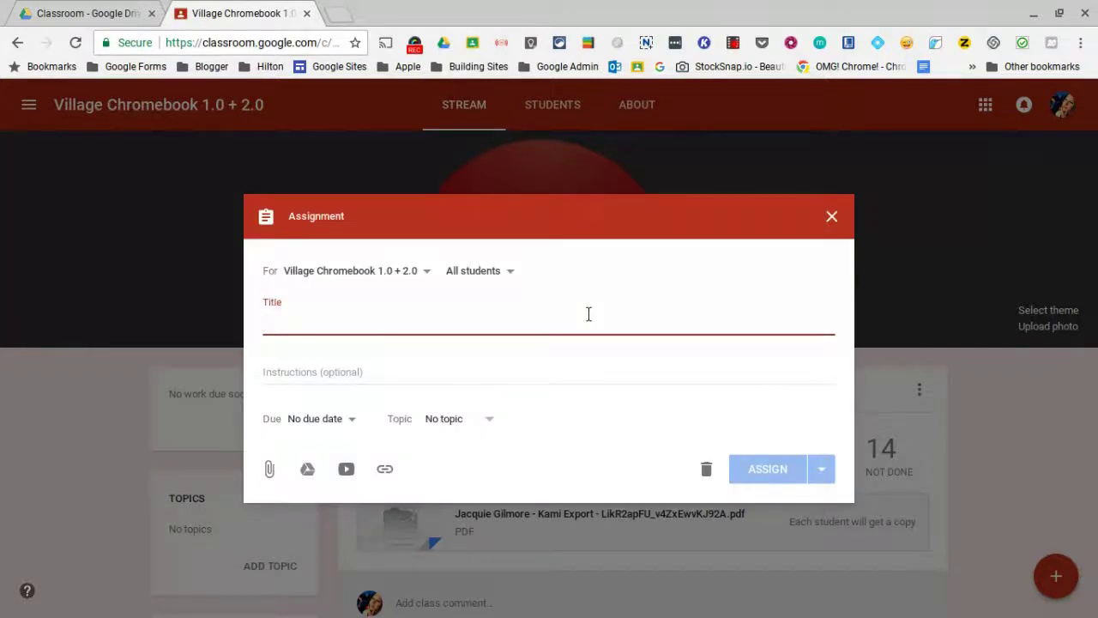
{"action": "type", "text": "PDF"}
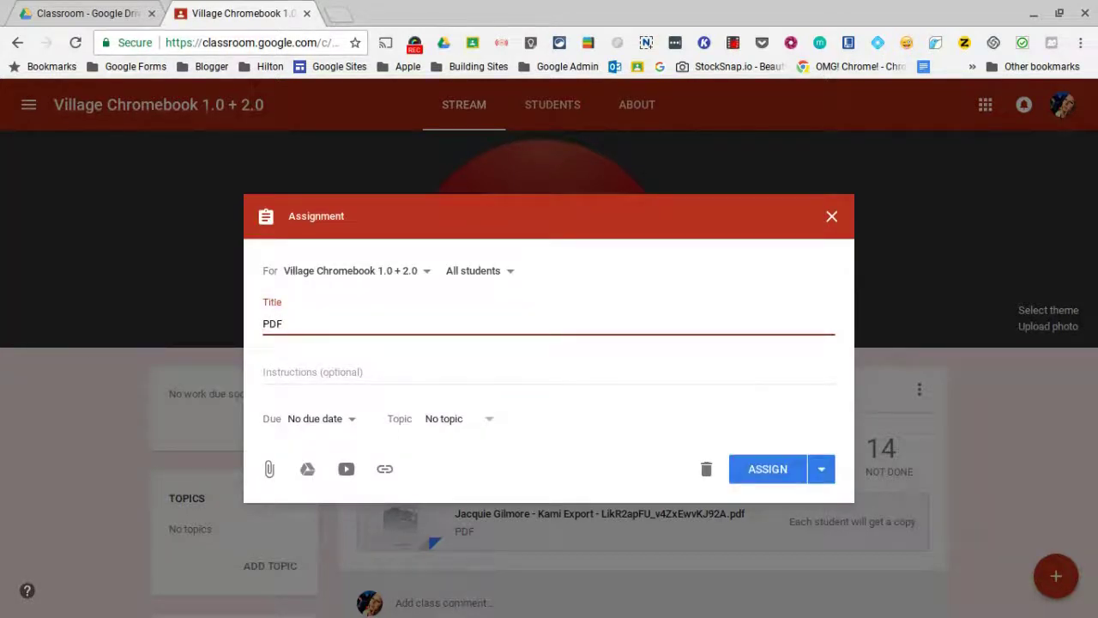
{"action": "type", "text": " - For y"}
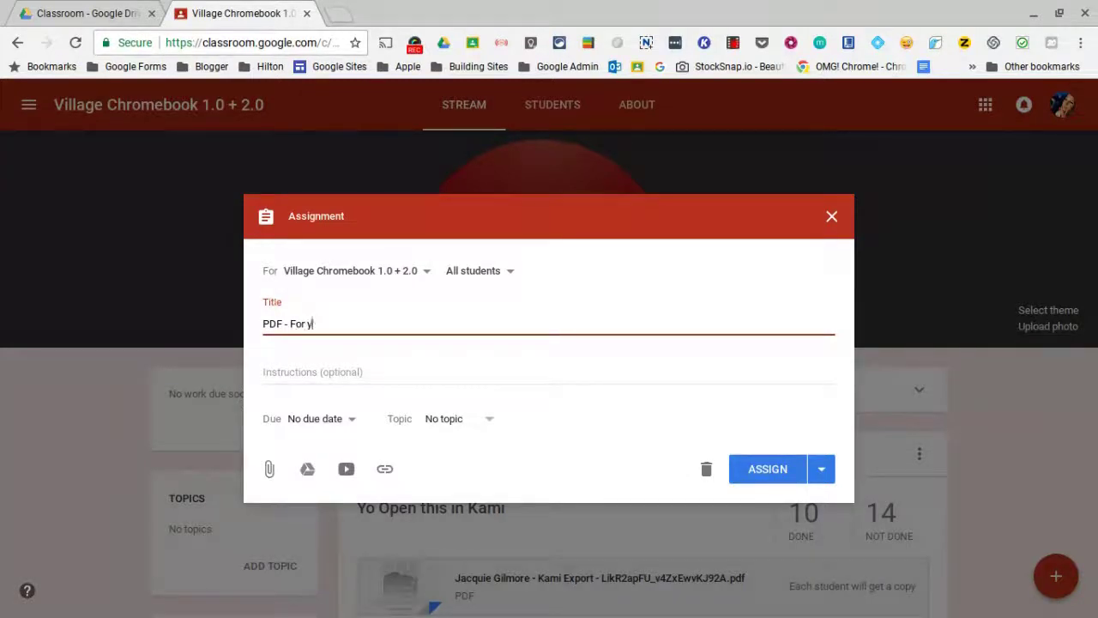
{"action": "type", "text": "ou to take notes on"}
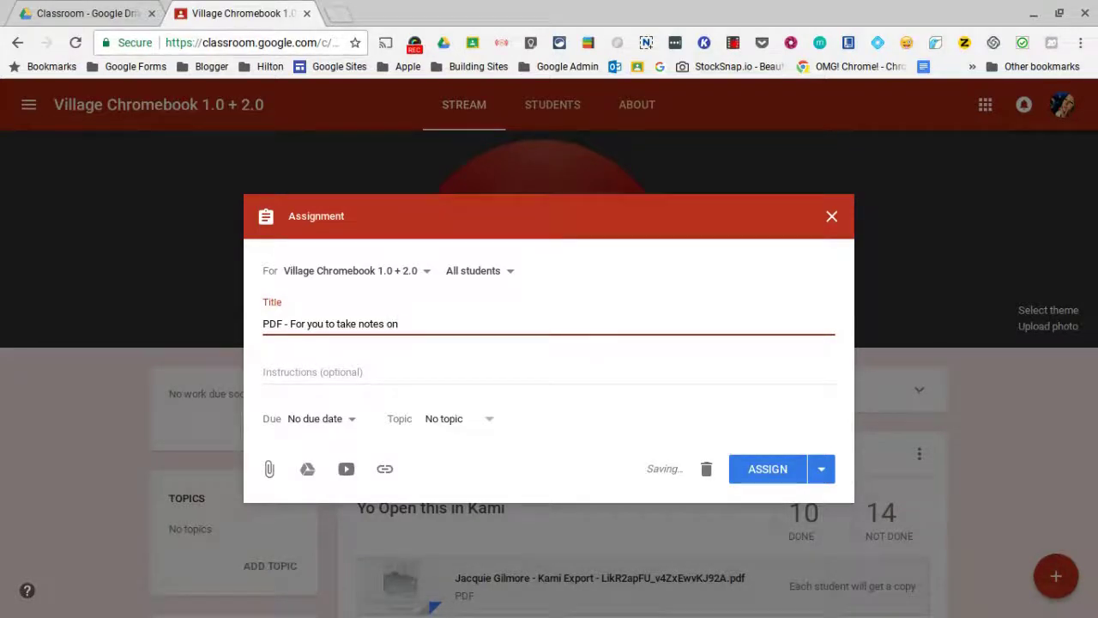
{"action": "left_click", "coordinate": [494, 374]}
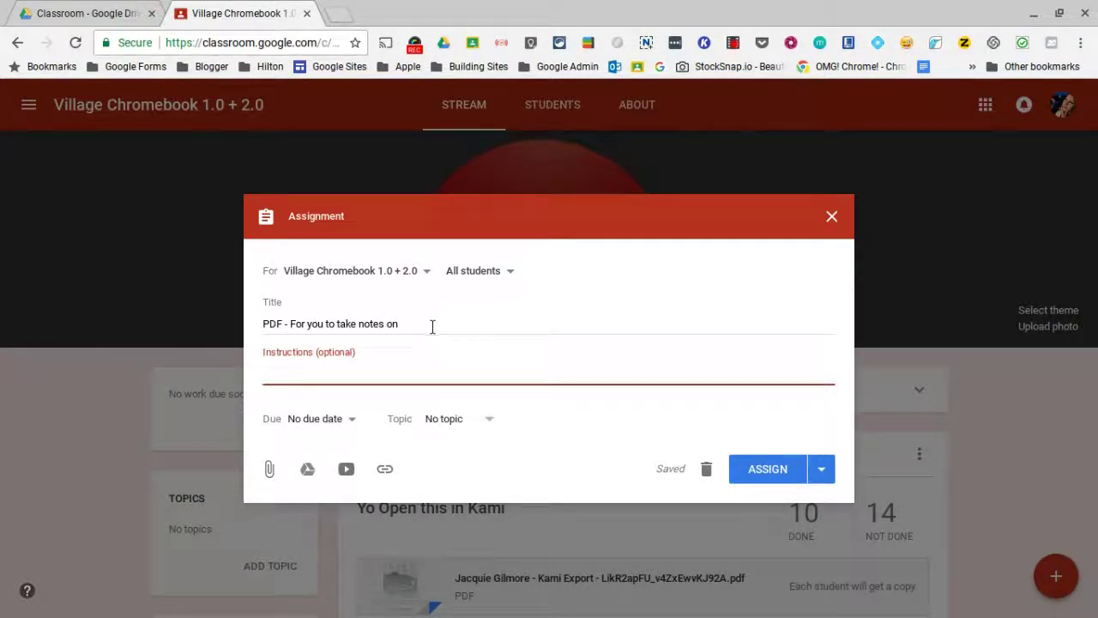
Step: Shorten the assignment title to "PDF - For you to take notes"
{"action": "left_click", "coordinate": [602, 323]}
{"action": "key", "text": "BackSpace"}
{"action": "key", "text": "BackSpace"}
{"action": "type", "text": "Fi"}
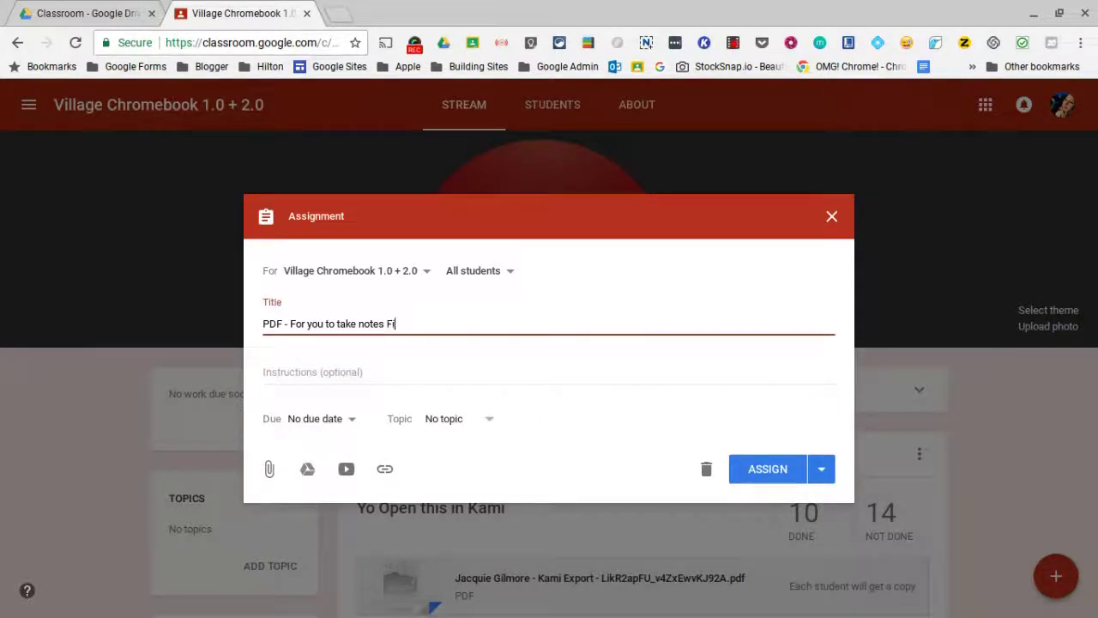
{"action": "key", "text": "BackSpace"}
{"action": "key", "text": "BackSpace"}
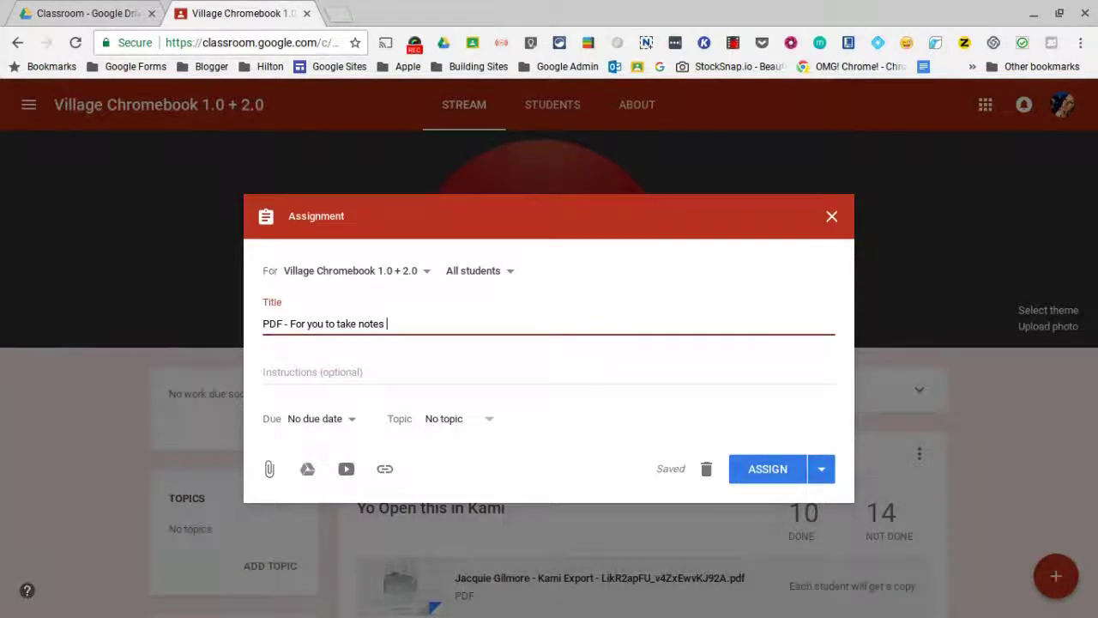
Step: Add the instructions "Fill this out" and create the topic "Unit 1" for the assignment
{"action": "left_click", "coordinate": [448, 368]}
{"action": "type", "text": "Fill this out"}
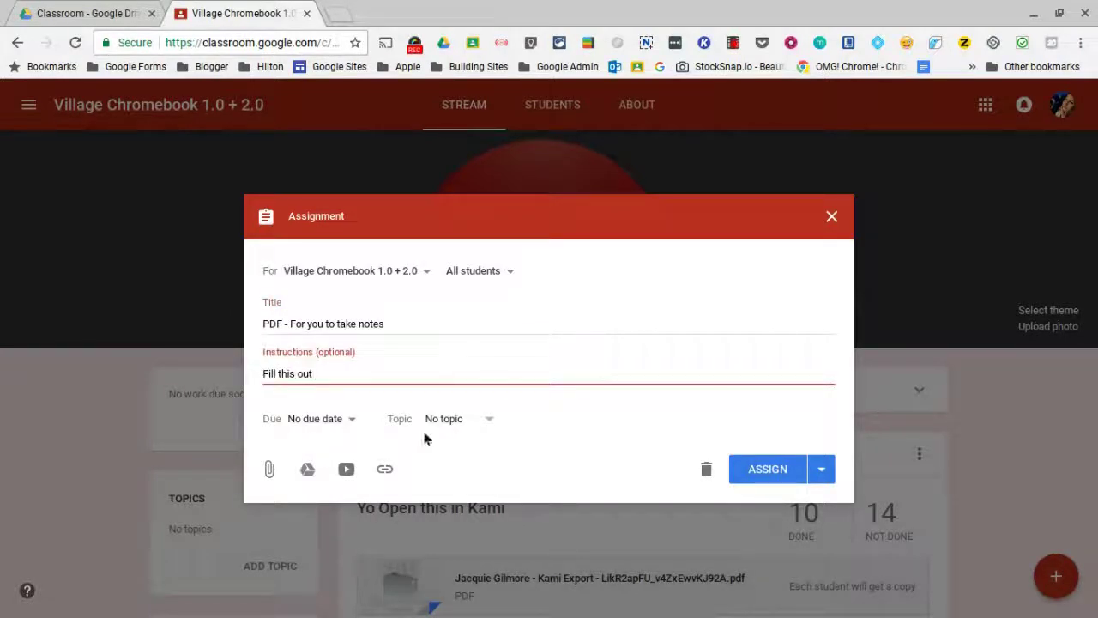
{"action": "left_click", "coordinate": [446, 419]}
{"action": "left_click", "coordinate": [448, 447]}
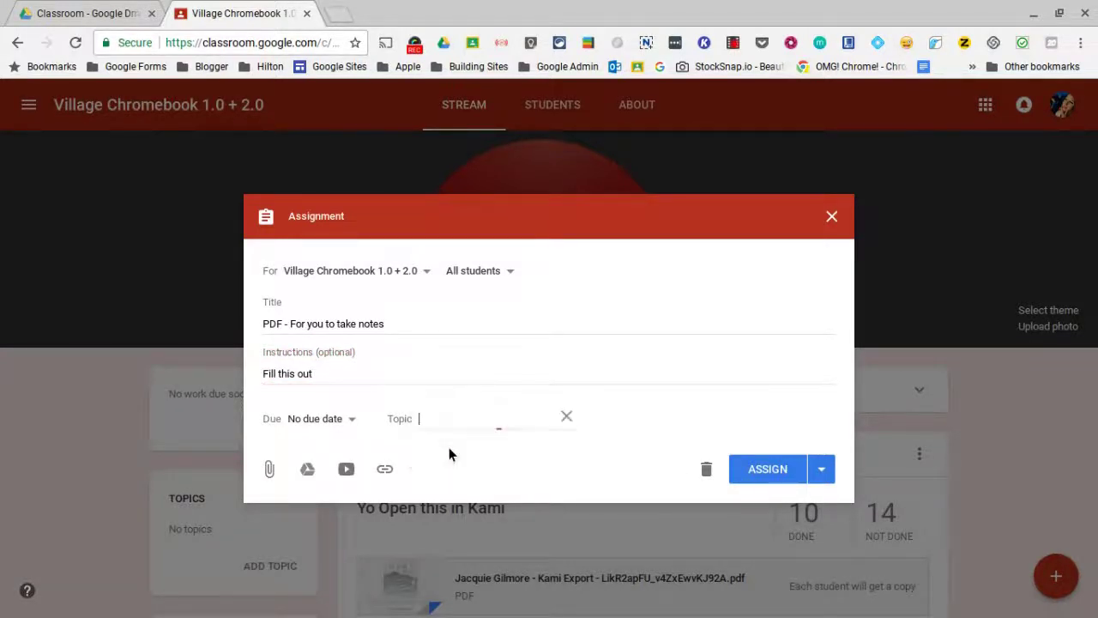
{"action": "type", "text": "Unit"}
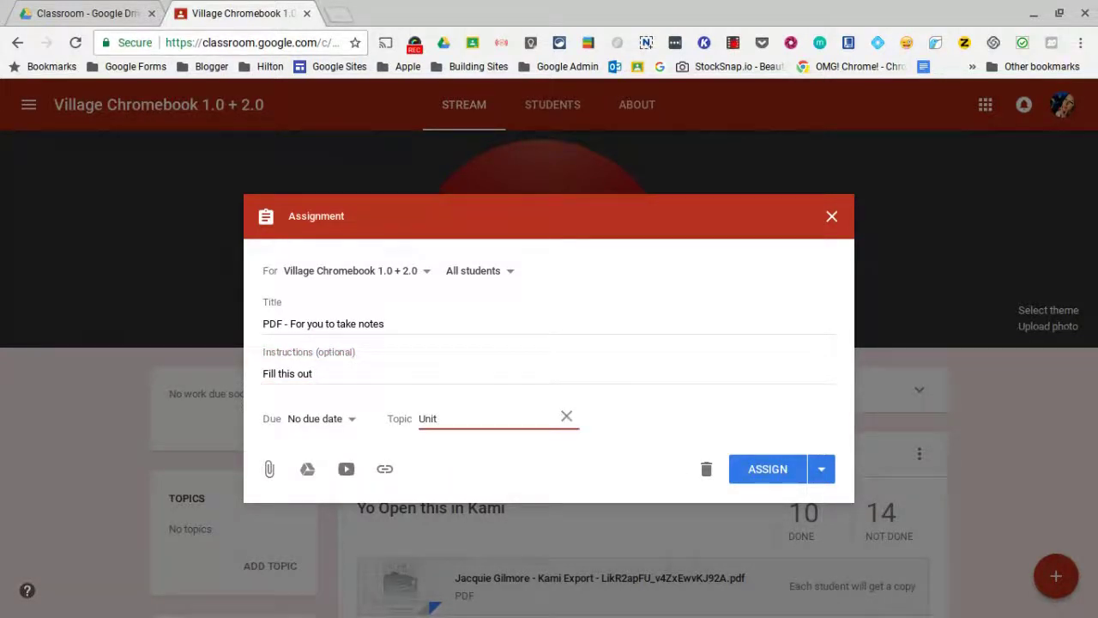
{"action": "type", "text": " 1"}
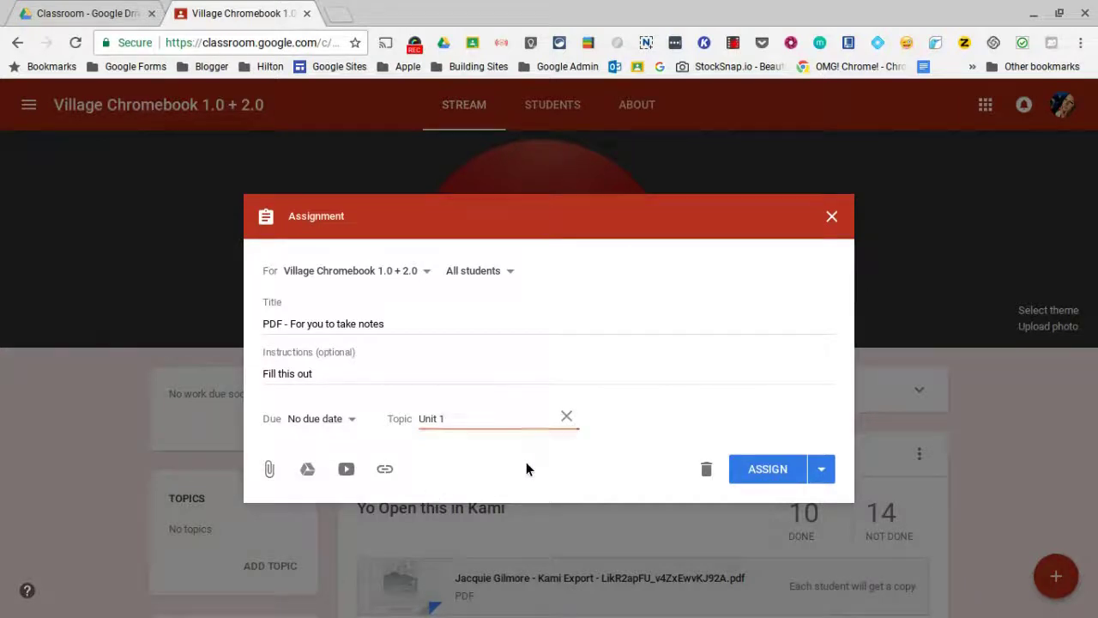
Step: Attach the Malala Worksheets PDF from Google Drive, filtering recent files to PDFs, and make a copy for each student
{"action": "left_click", "coordinate": [307, 468]}
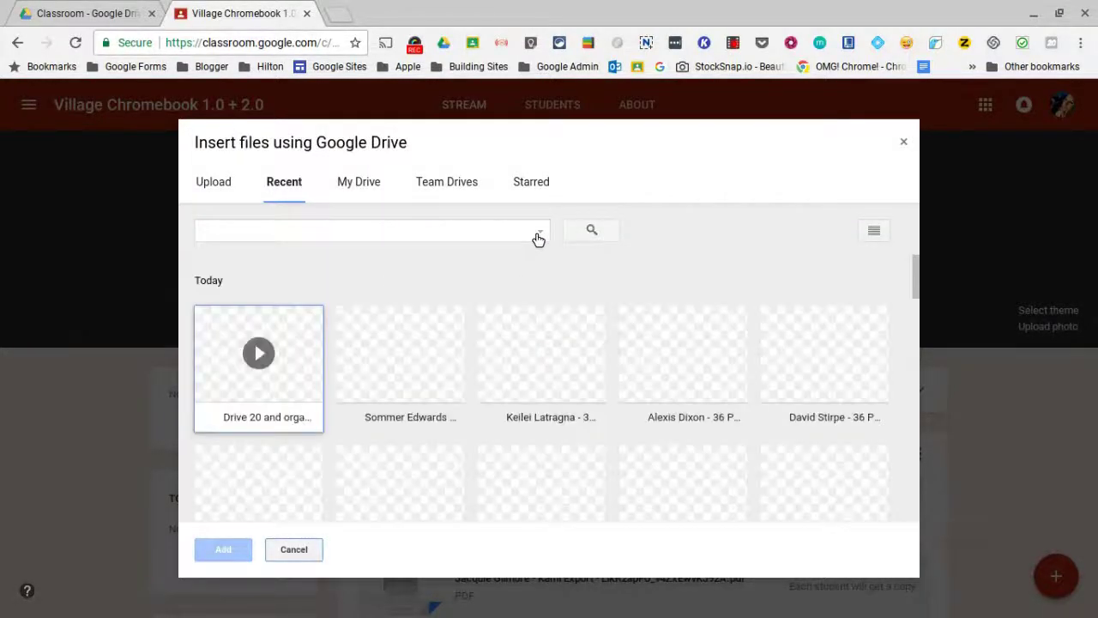
{"action": "left_click", "coordinate": [538, 240]}
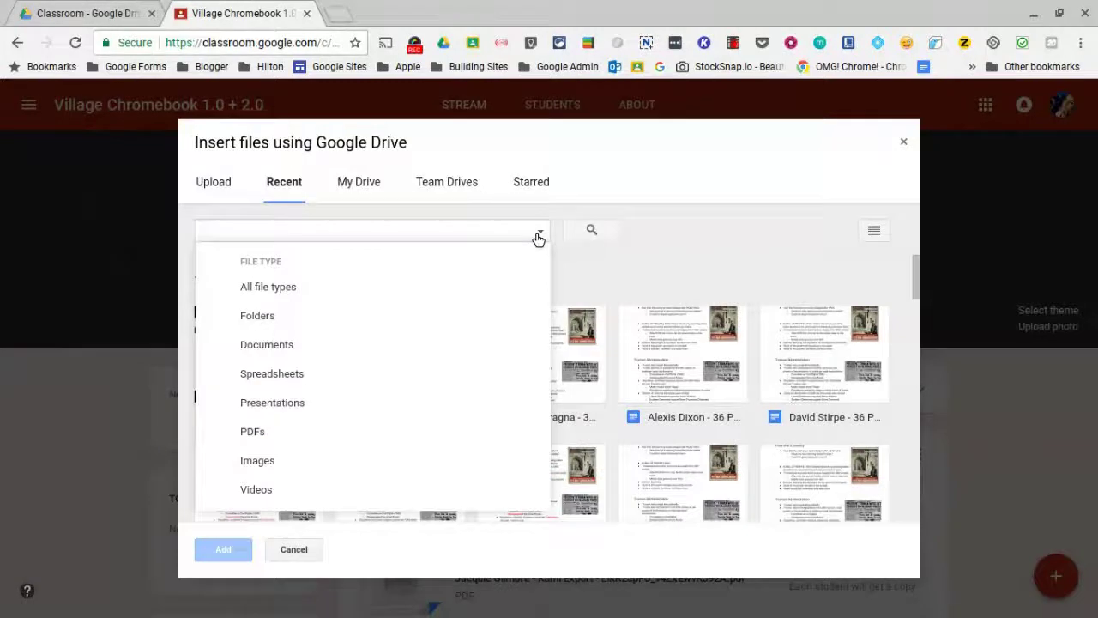
{"action": "left_click", "coordinate": [260, 429]}
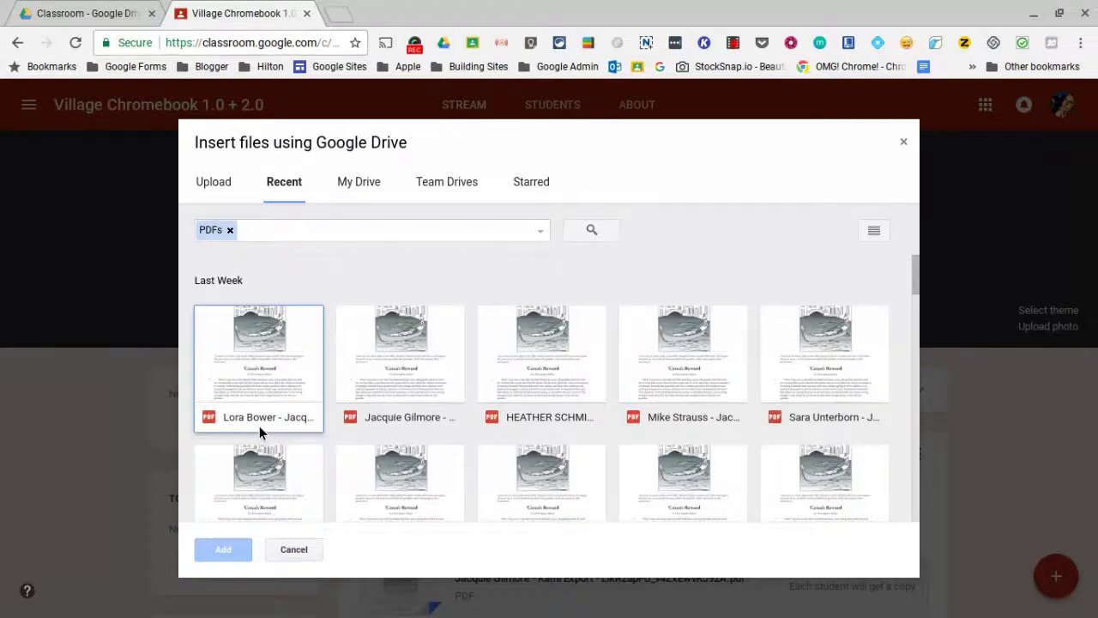
{"action": "scroll", "coordinate": [342, 410], "scroll_direction": "down", "scroll_amount": 5}
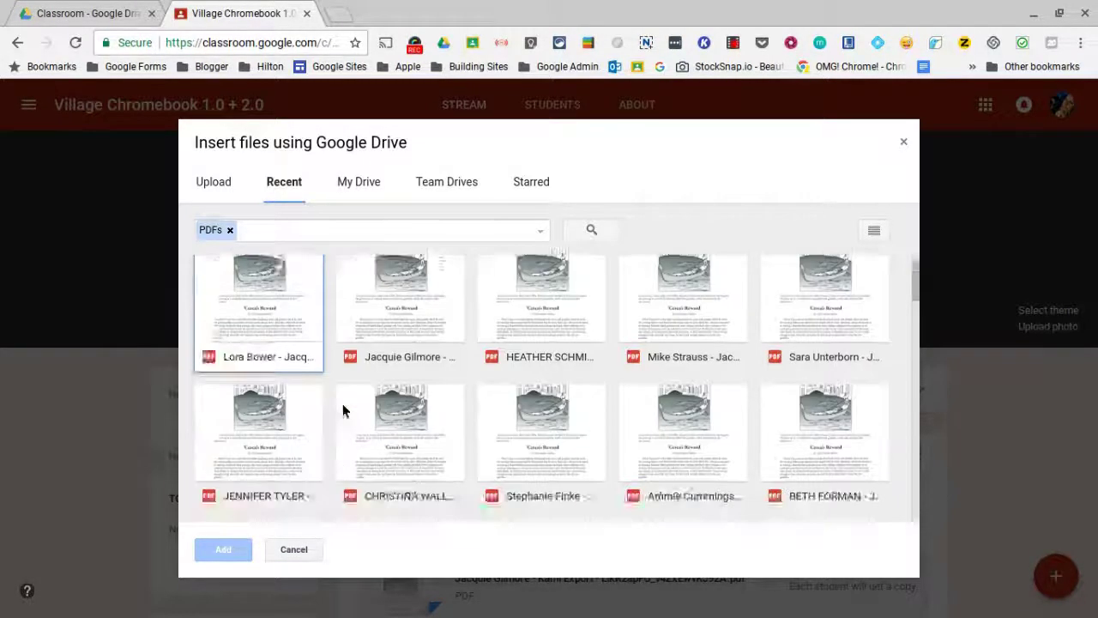
{"action": "scroll", "coordinate": [343, 410], "scroll_direction": "down", "scroll_amount": 2}
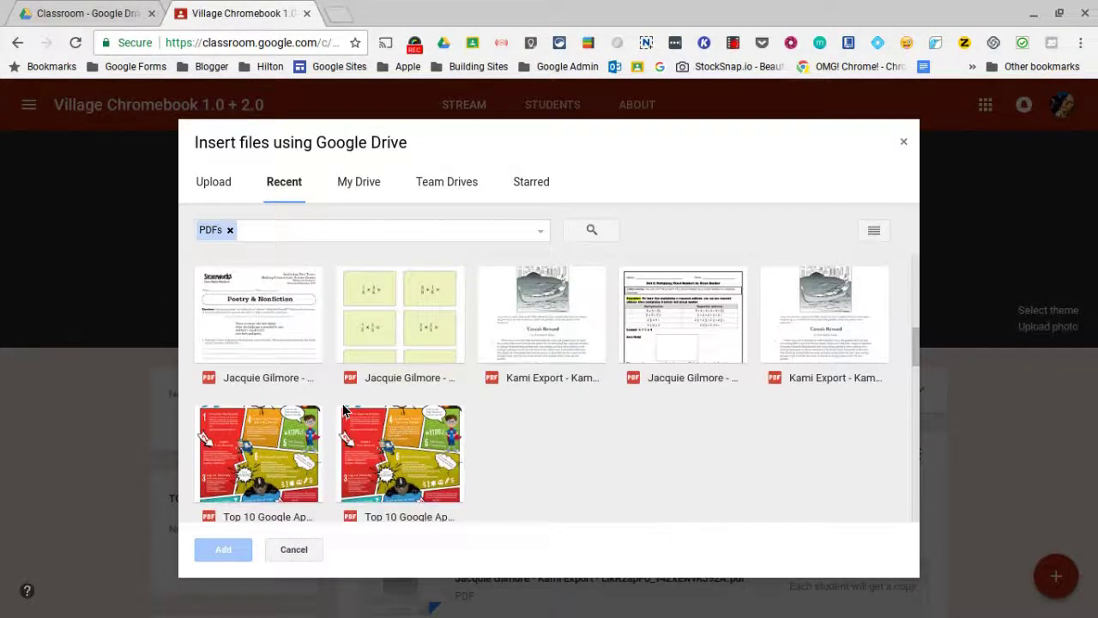
{"action": "left_click", "coordinate": [286, 327]}
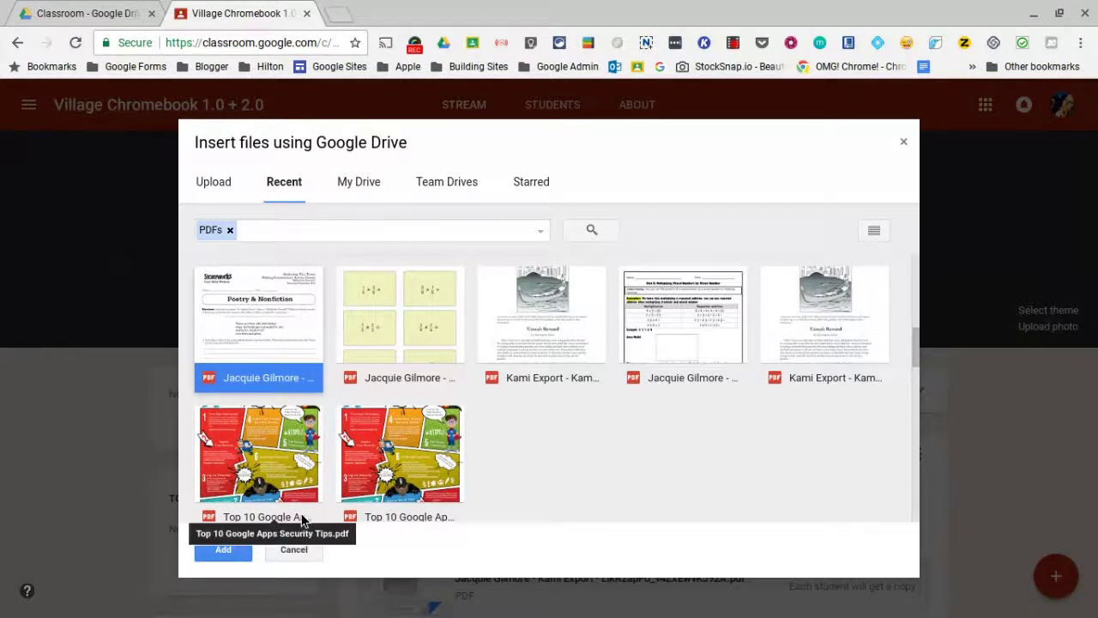
{"action": "left_click", "coordinate": [213, 552]}
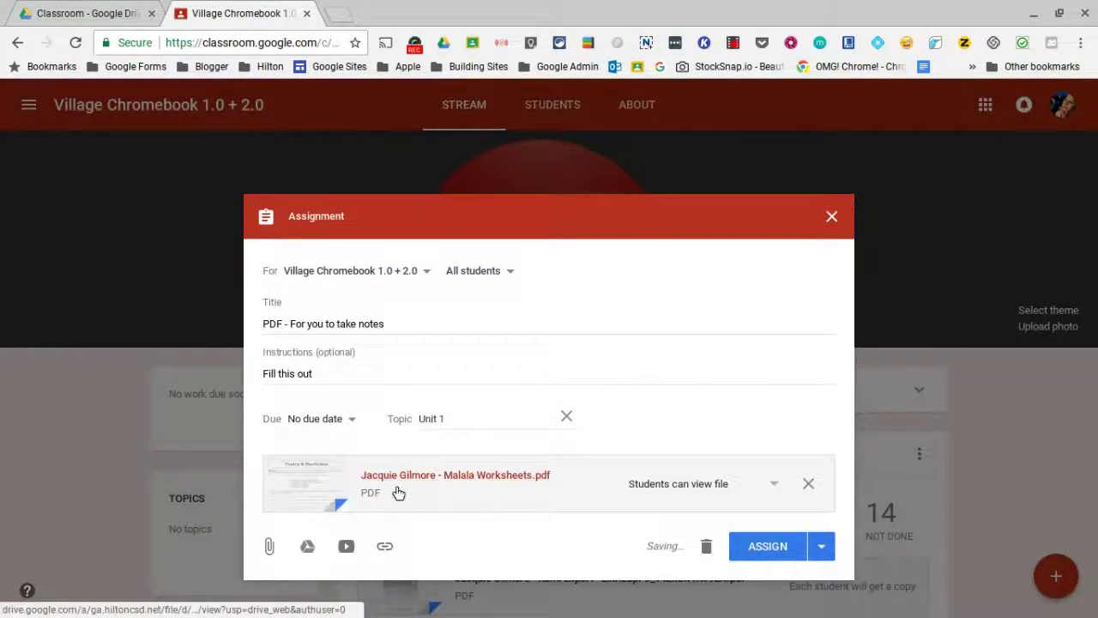
{"action": "left_click", "coordinate": [668, 487]}
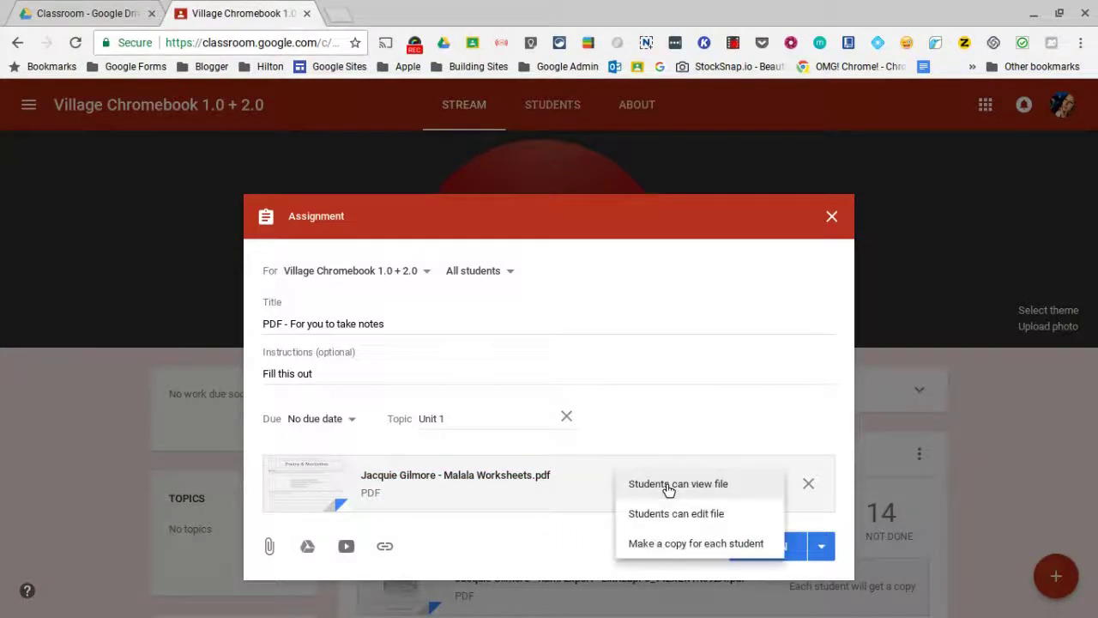
{"action": "left_click", "coordinate": [671, 544]}
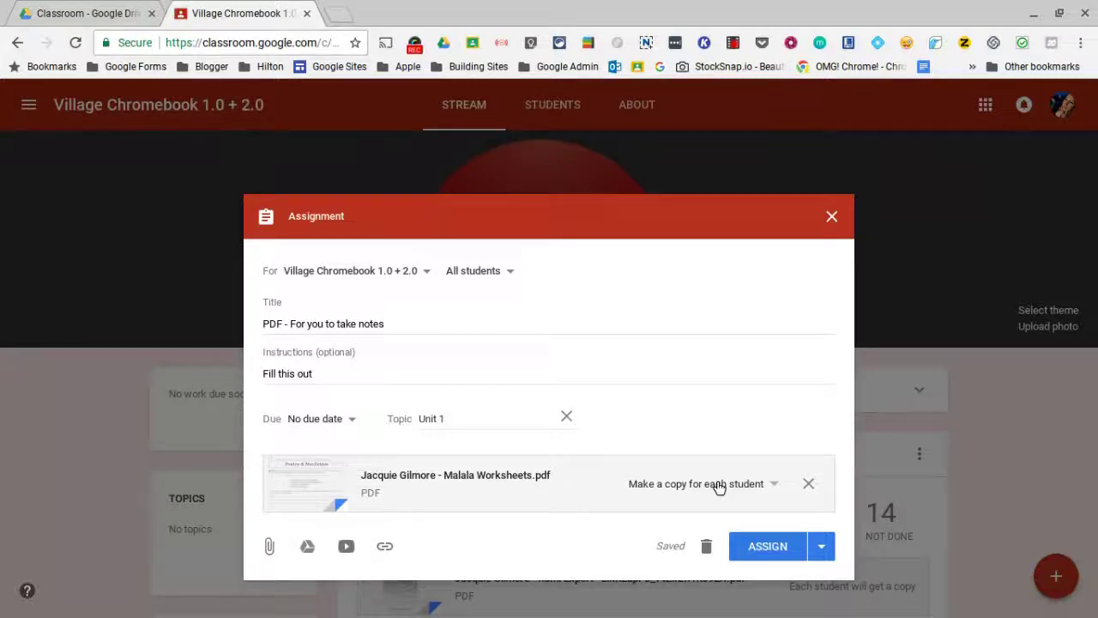
Step: Assign "PDF - For you to take notes" to all students and review its post in the class stream
{"action": "left_click", "coordinate": [759, 548]}
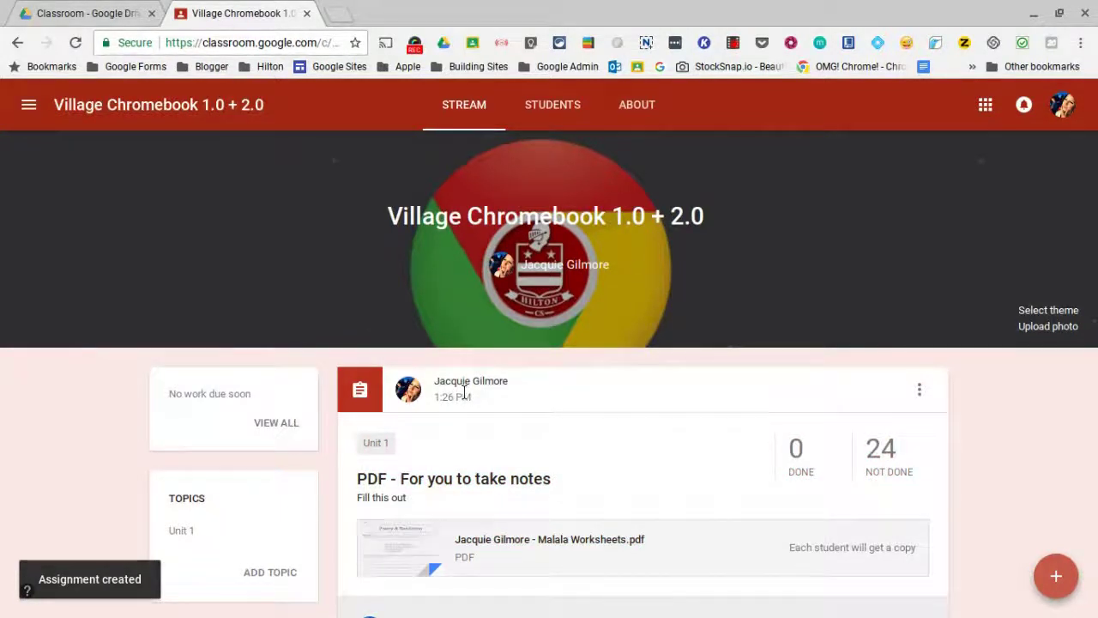
{"action": "scroll", "coordinate": [471, 407], "scroll_direction": "down", "scroll_amount": 2}
{"action": "scroll", "coordinate": [471, 415], "scroll_direction": "down", "scroll_amount": 2}
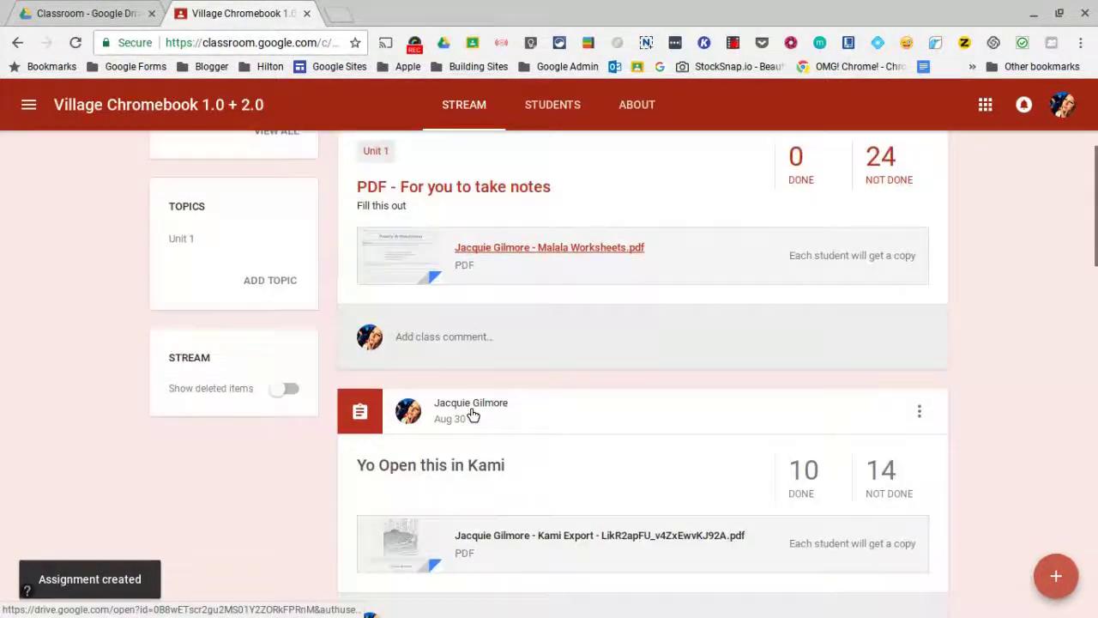
{"action": "scroll", "coordinate": [471, 415], "scroll_direction": "up", "scroll_amount": 2}
{"action": "scroll", "coordinate": [472, 415], "scroll_direction": "up", "scroll_amount": 3}
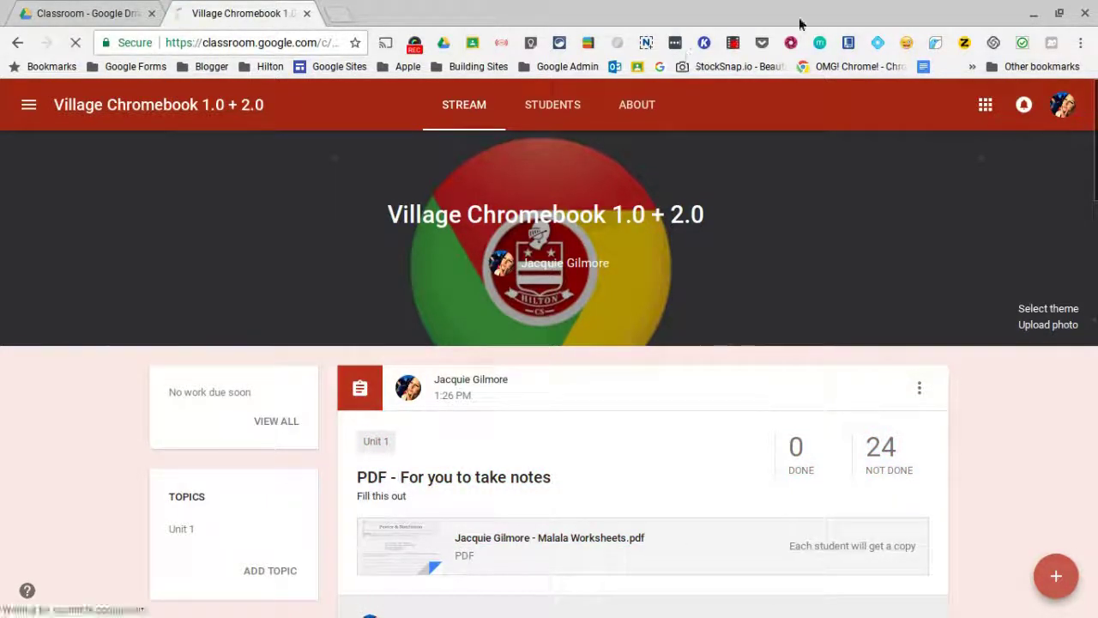
{"action": "left_click", "coordinate": [734, 44]}
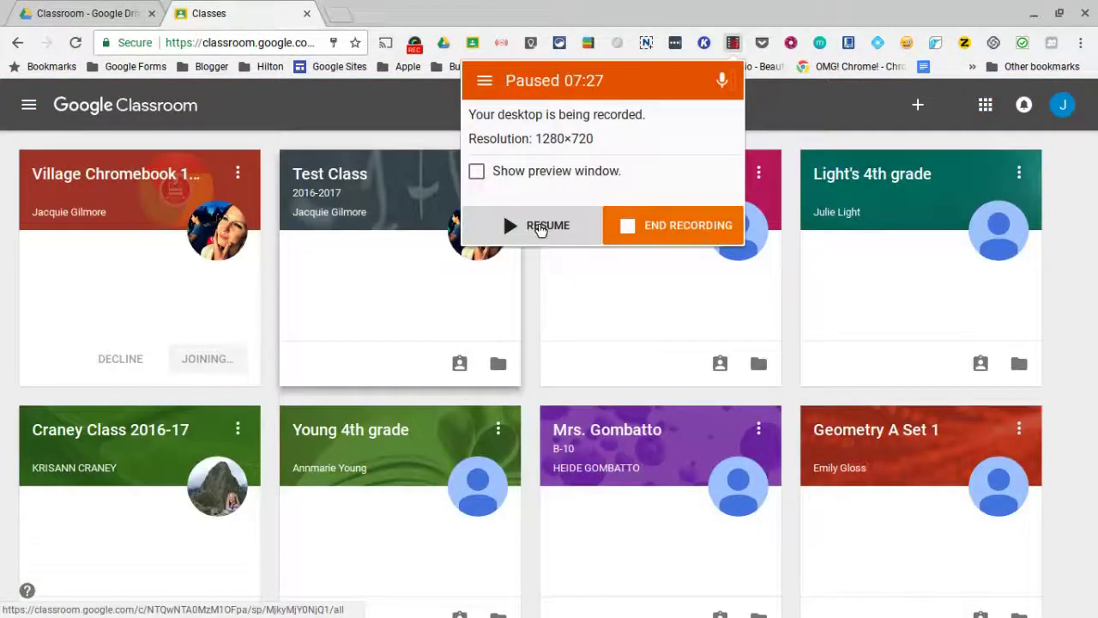
{"action": "left_click", "coordinate": [540, 228]}
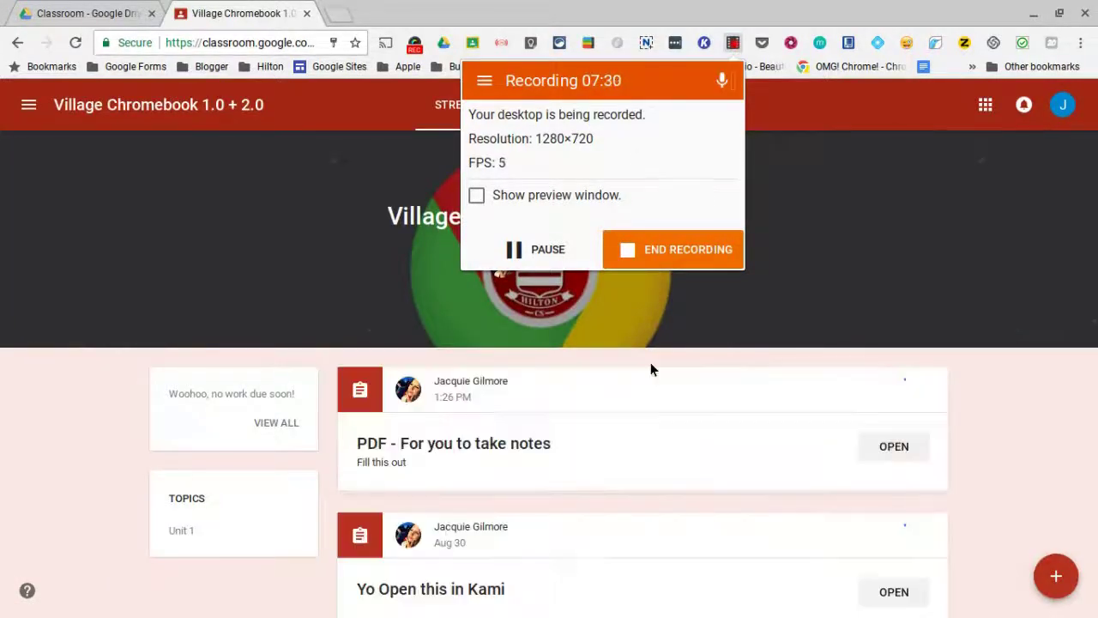
{"action": "left_click", "coordinate": [781, 292]}
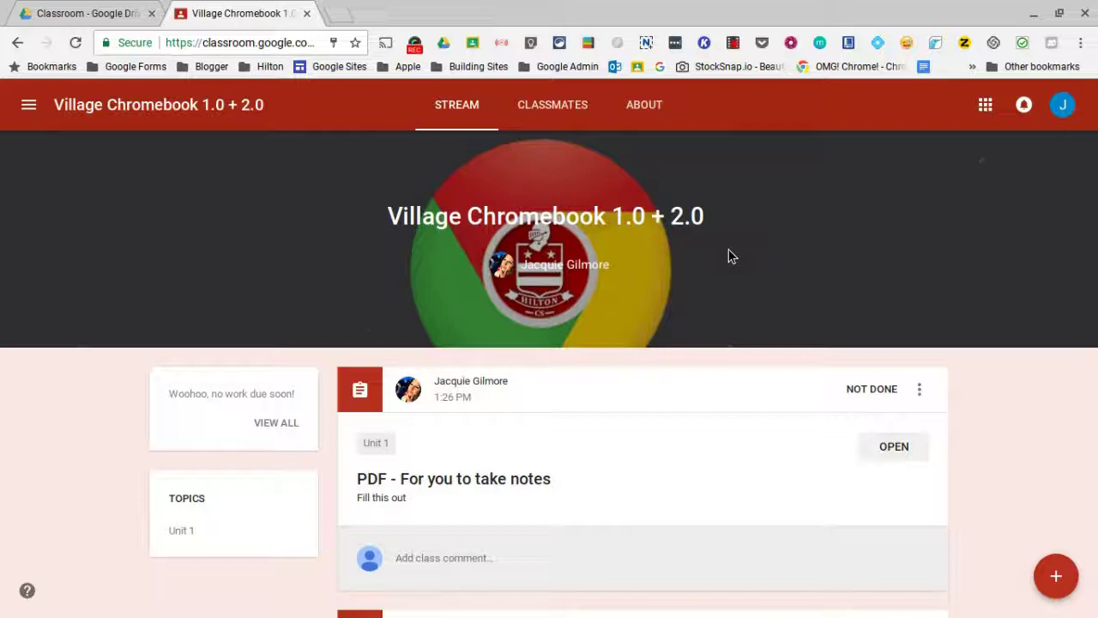
Step: Open the "PDF - For you to take notes" assignment as the student and open the attached Malala Worksheets copy in a new window
{"action": "scroll", "coordinate": [728, 248], "scroll_direction": "down", "scroll_amount": 2}
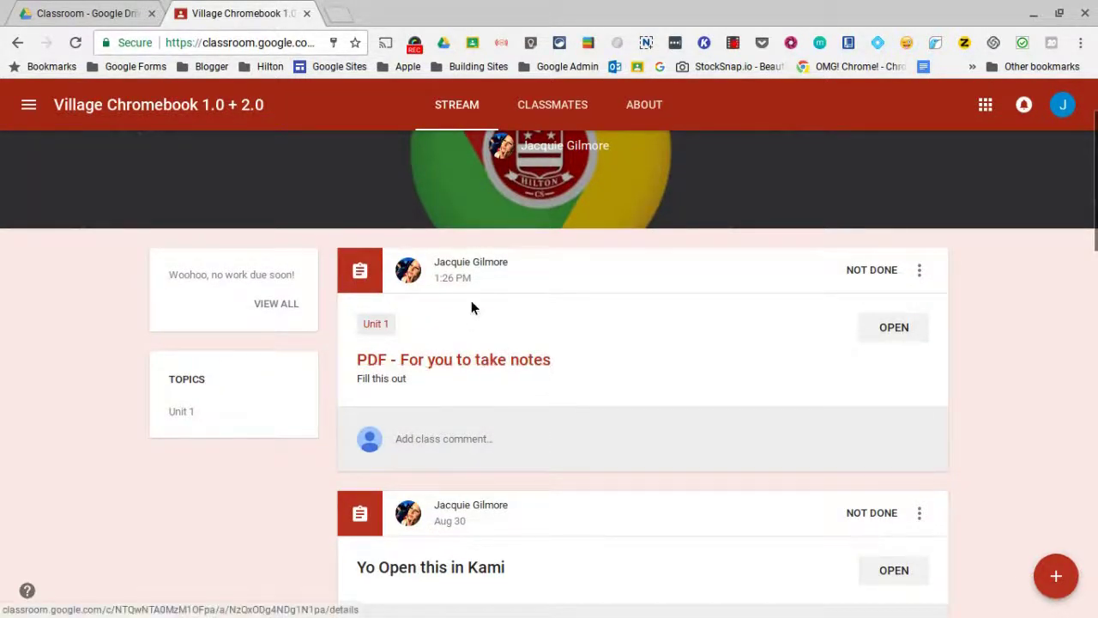
{"action": "left_click", "coordinate": [504, 362]}
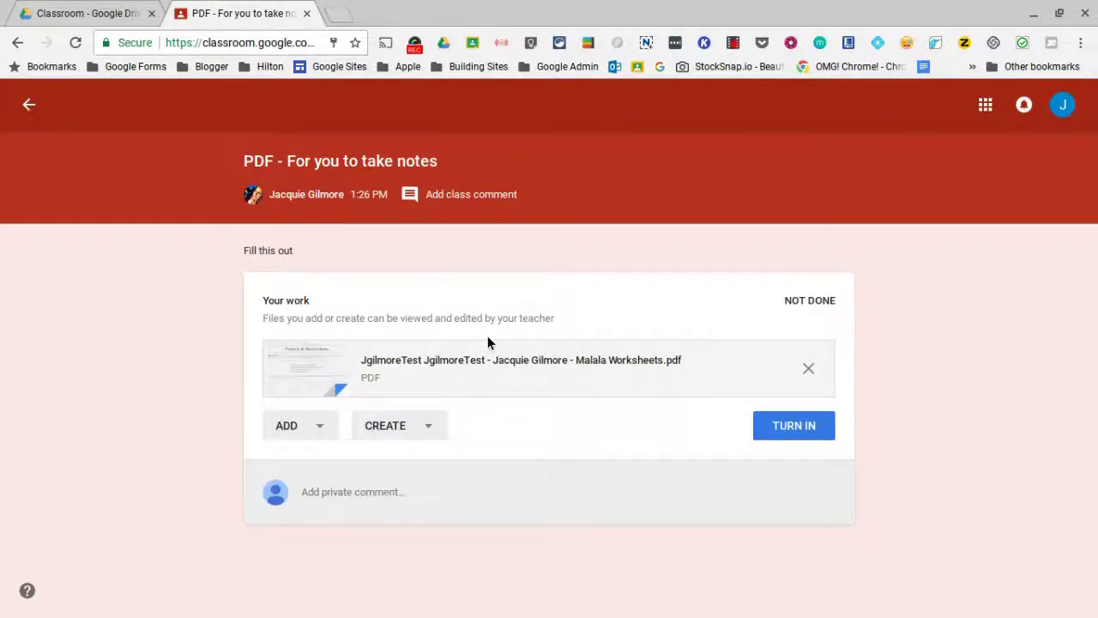
{"action": "left_click", "coordinate": [395, 360]}
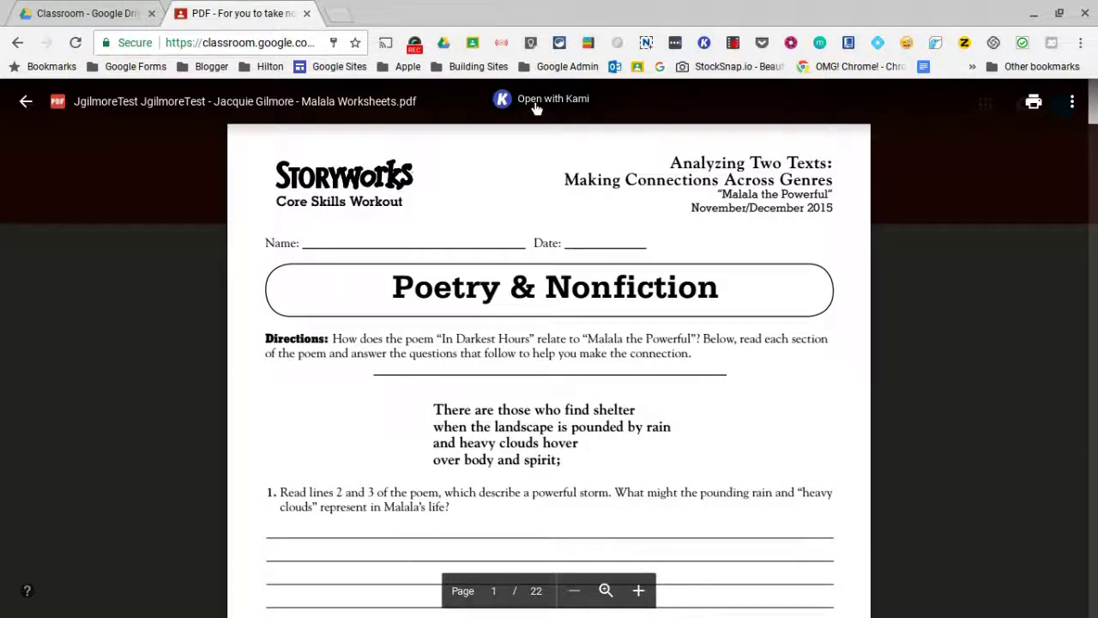
{"action": "left_click", "coordinate": [1072, 101]}
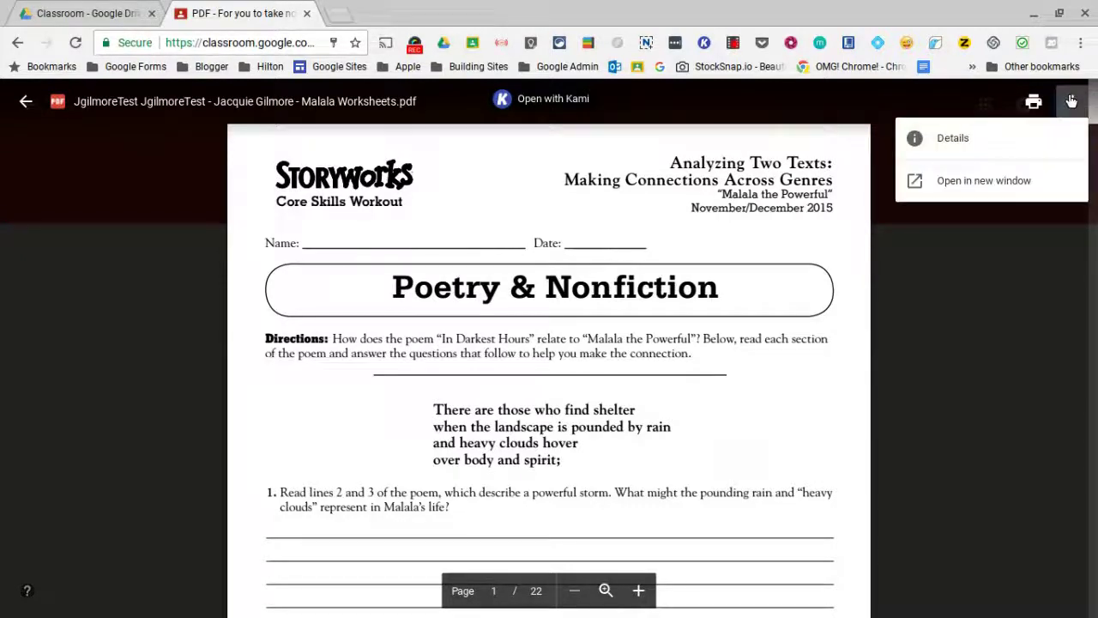
{"action": "left_click", "coordinate": [970, 184]}
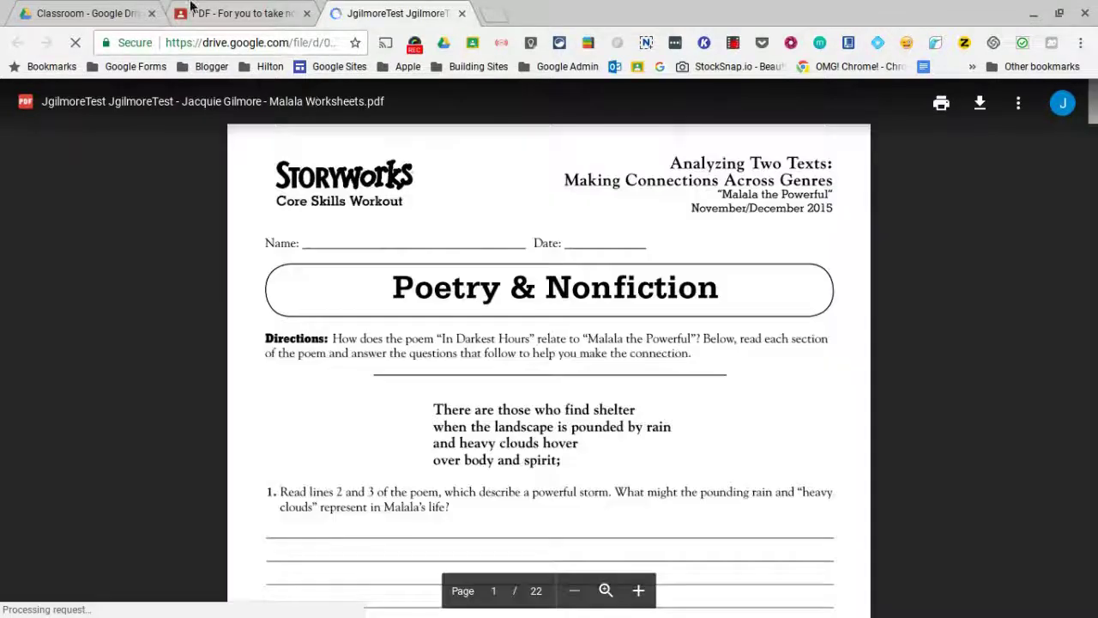
Step: Compare the opening options for the worksheet in the Classroom preview with those in the separate Drive window
{"action": "left_click", "coordinate": [242, 13]}
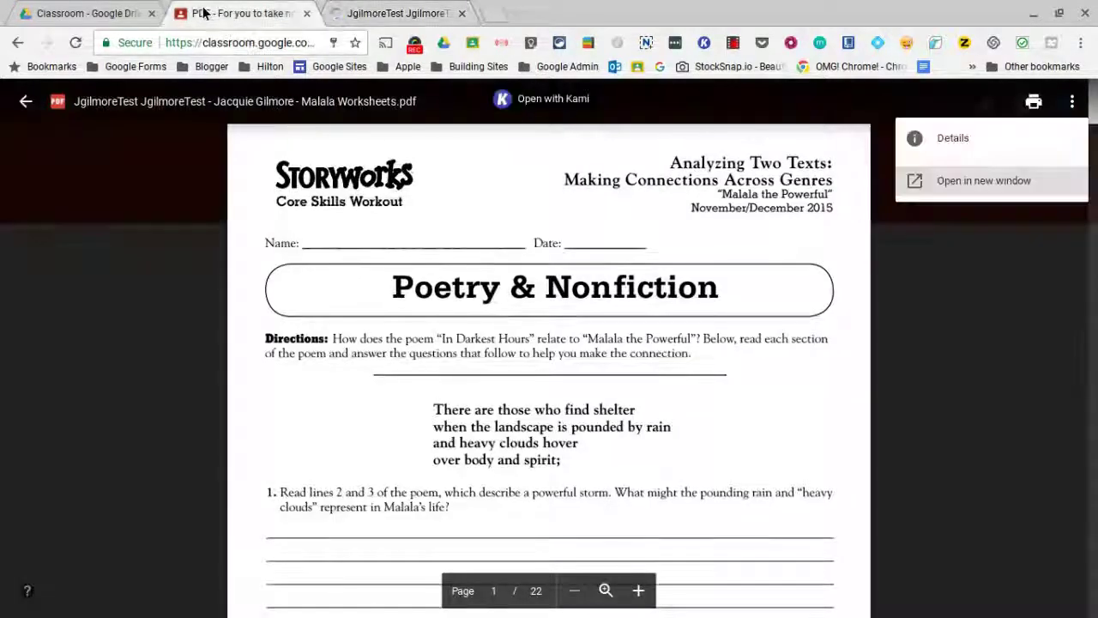
{"action": "left_click", "coordinate": [556, 108]}
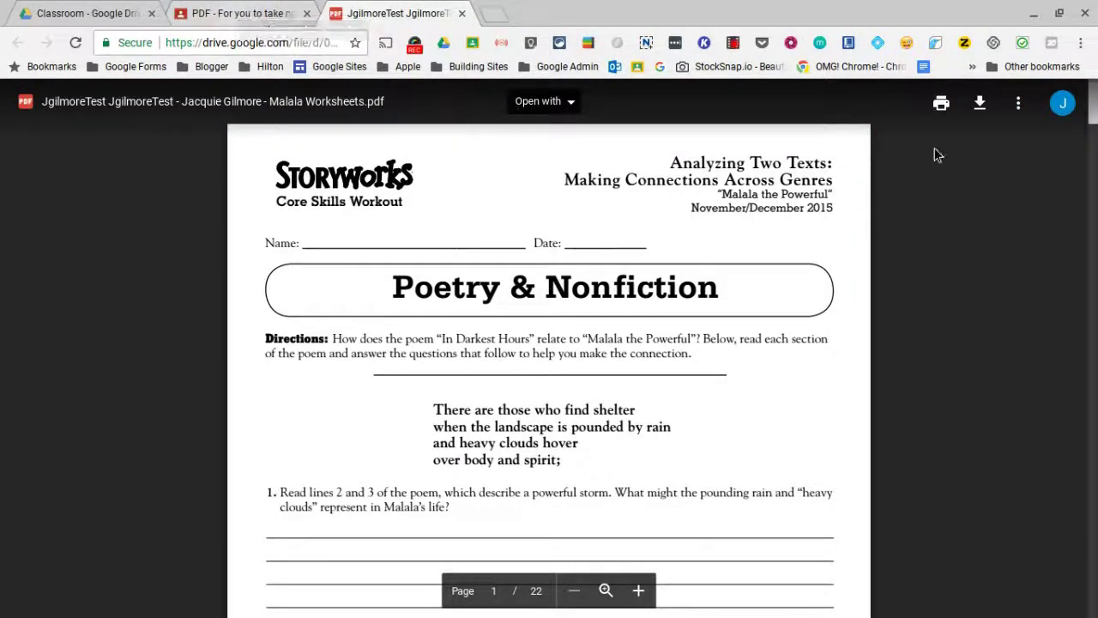
{"action": "left_click", "coordinate": [258, 8]}
{"action": "left_click", "coordinate": [1073, 104]}
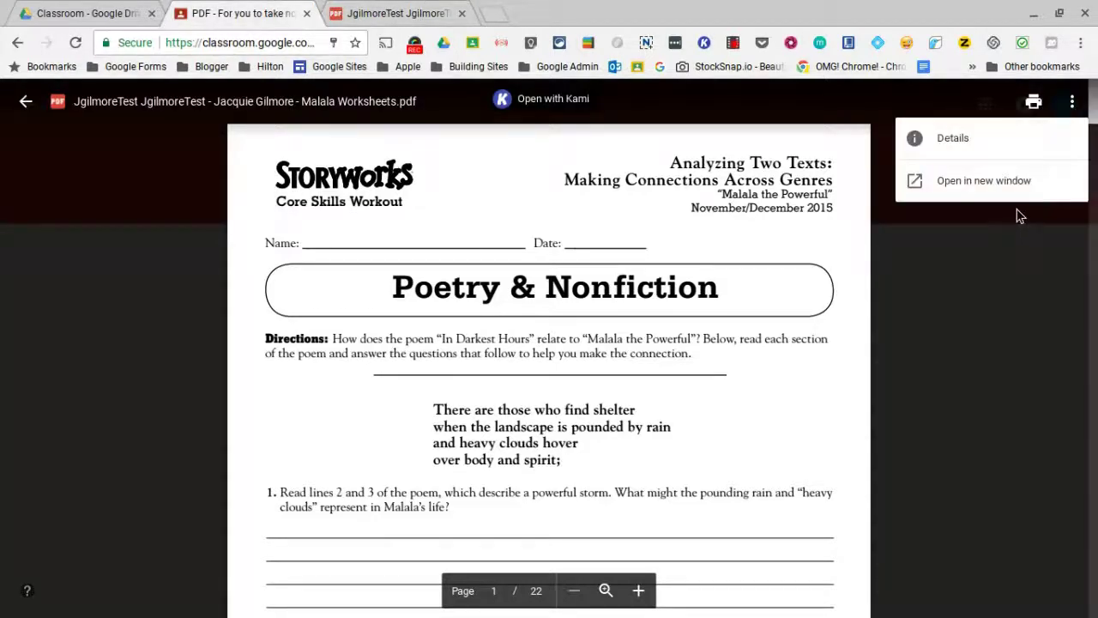
{"action": "left_click", "coordinate": [386, 15]}
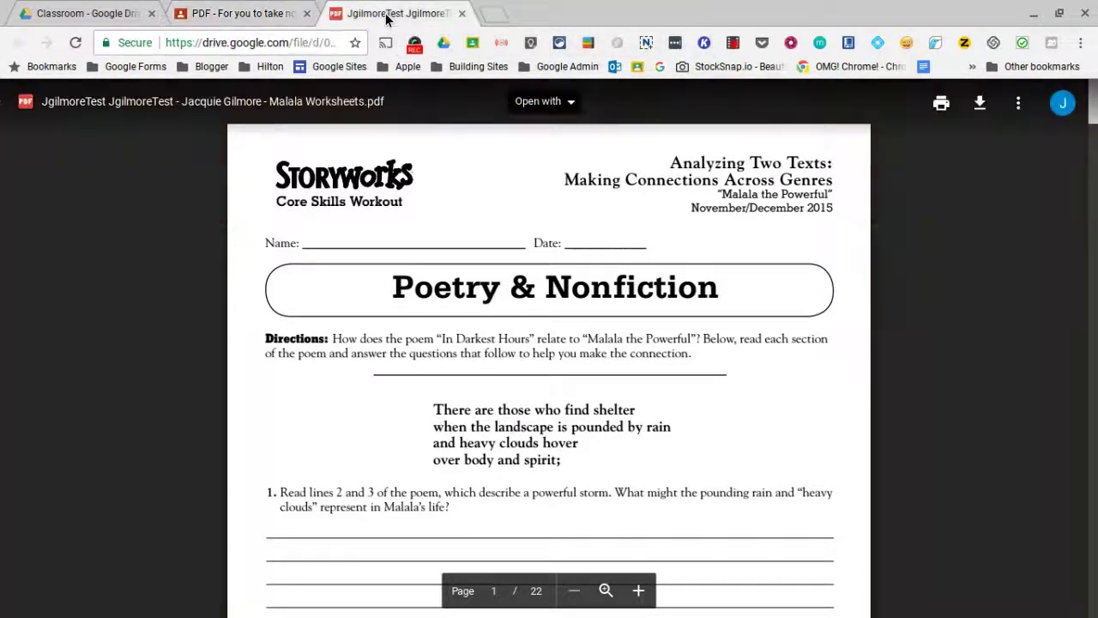
Step: Open the catalogue of additional apps that can be connected for the PDF and browse it
{"action": "left_click", "coordinate": [540, 102]}
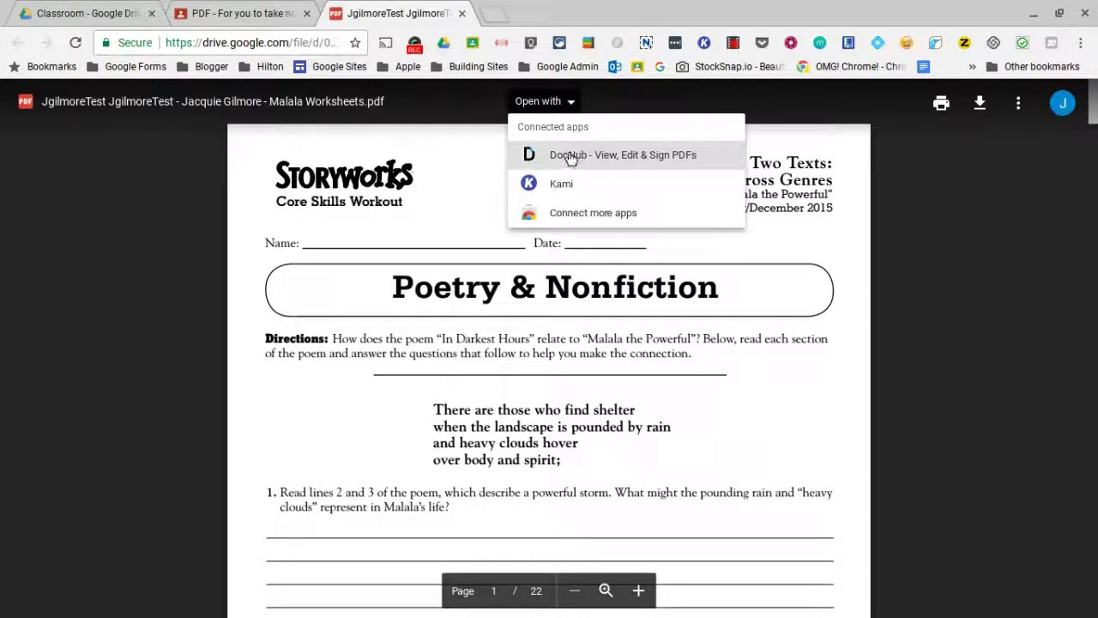
{"action": "left_click", "coordinate": [580, 214]}
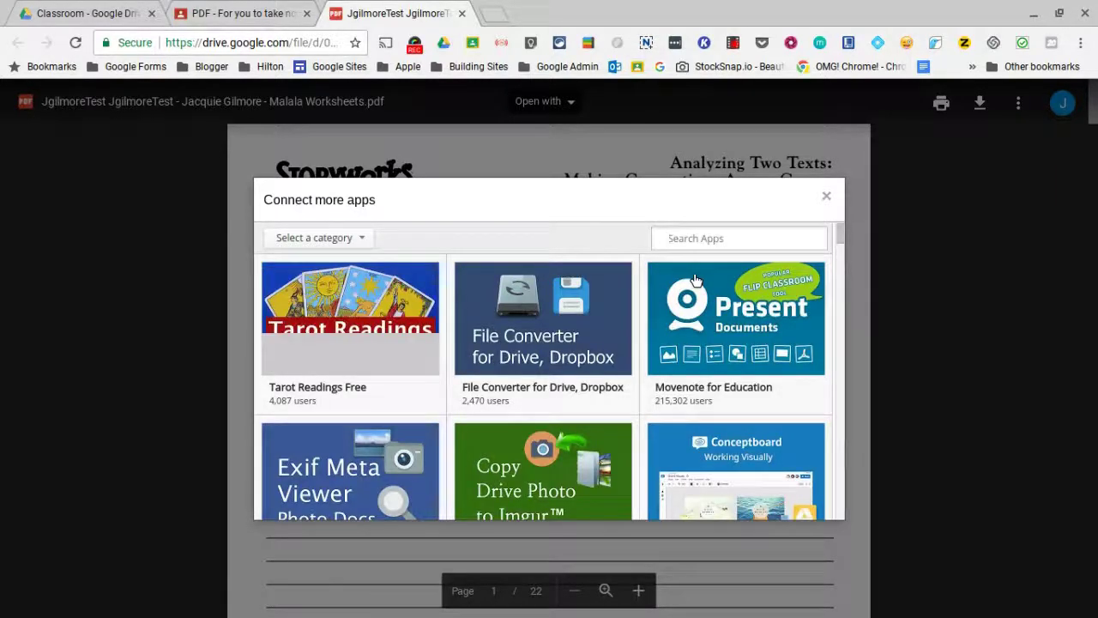
{"action": "scroll", "coordinate": [695, 281], "scroll_direction": "down", "scroll_amount": 8}
{"action": "scroll", "coordinate": [699, 291], "scroll_direction": "down", "scroll_amount": 10}
{"action": "scroll", "coordinate": [702, 293], "scroll_direction": "up", "scroll_amount": 15}
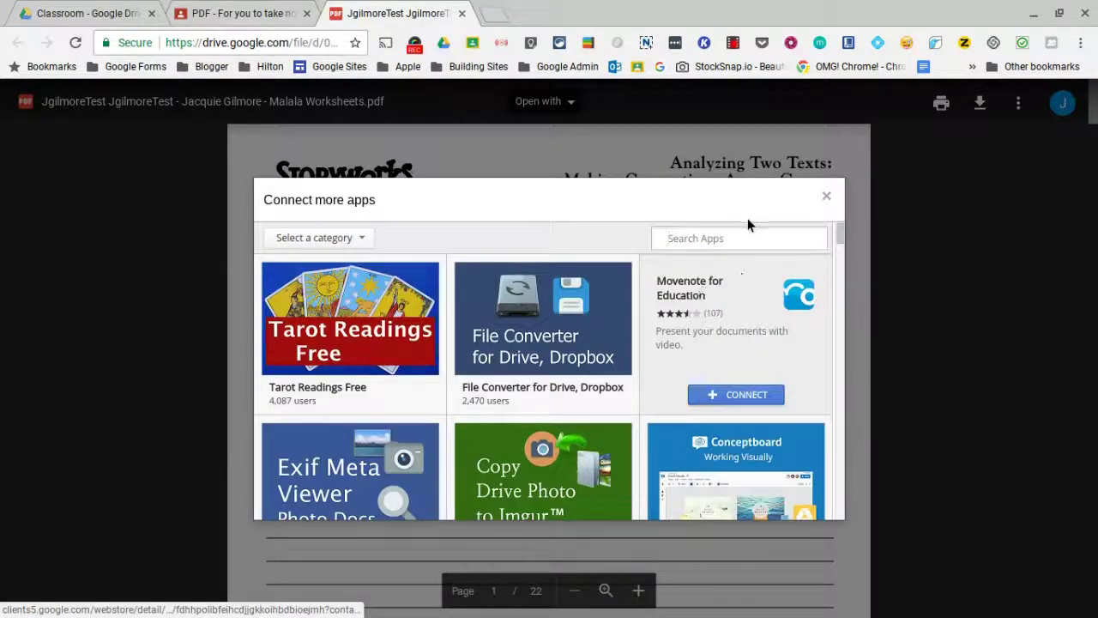
Step: Search the connectable apps for "kami" and look through the results
{"action": "type", "text": "kami"}
{"action": "key", "text": "Return"}
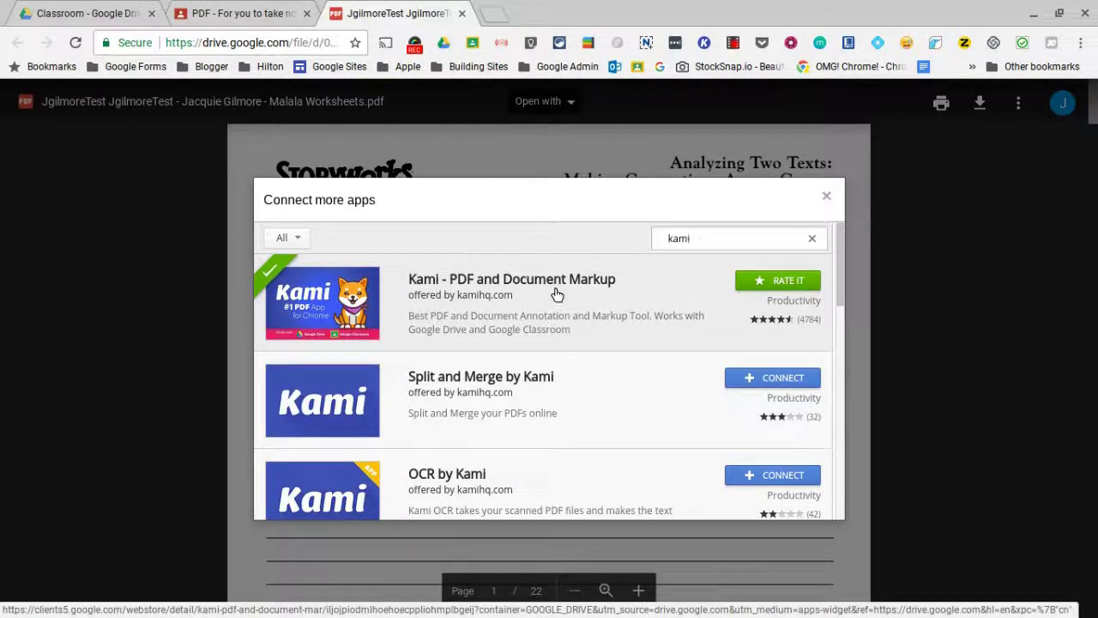
{"action": "scroll", "coordinate": [556, 294], "scroll_direction": "down", "scroll_amount": 1}
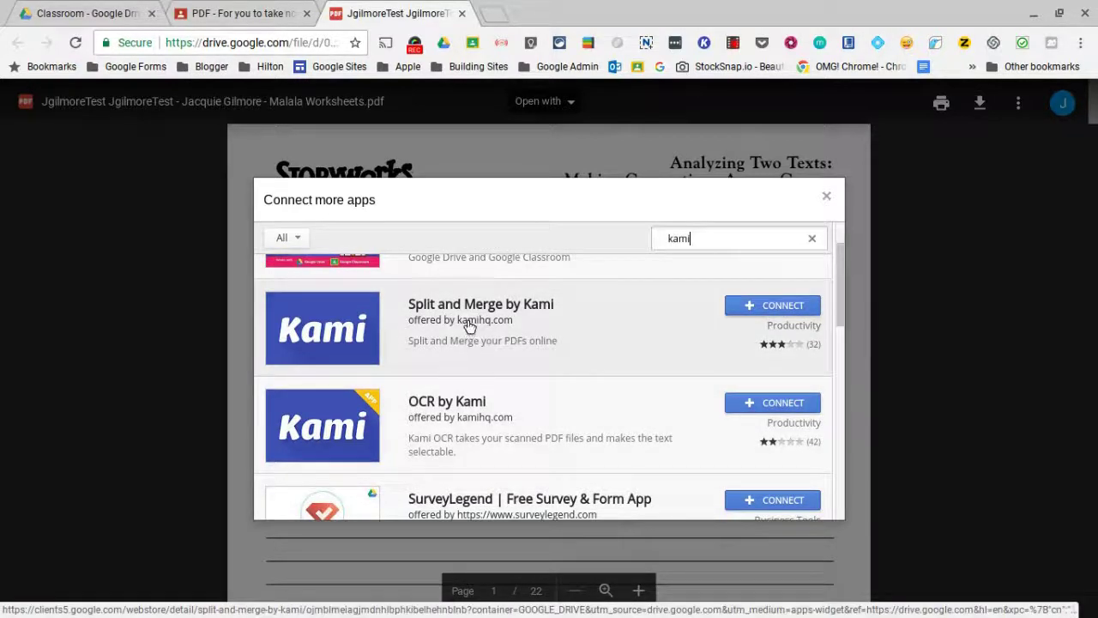
{"action": "scroll", "coordinate": [469, 326], "scroll_direction": "down", "scroll_amount": 5}
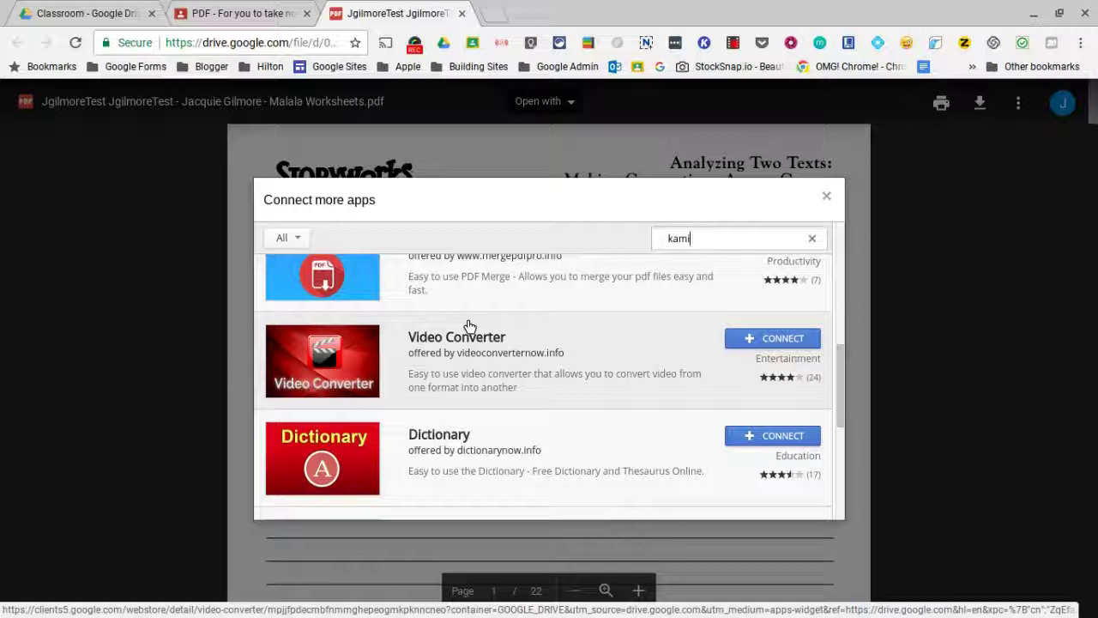
{"action": "scroll", "coordinate": [469, 326], "scroll_direction": "up", "scroll_amount": 6}
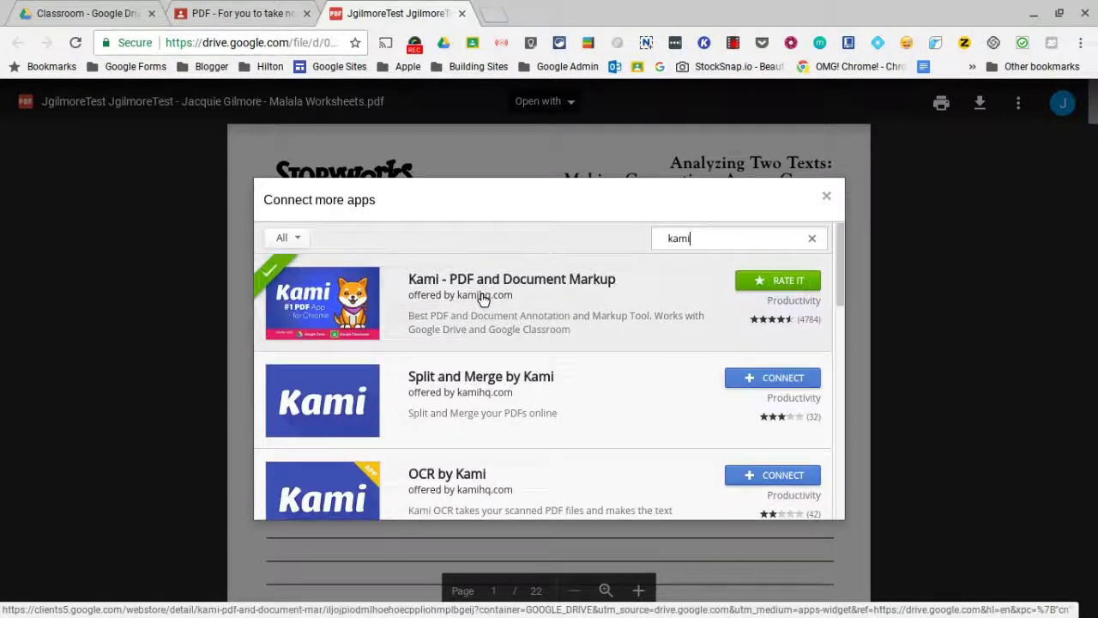
Step: Replace the app search term with "doc hub" and run the search
{"action": "key", "text": "BackSpace"}
{"action": "key", "text": "BackSpace"}
{"action": "key", "text": "BackSpace"}
{"action": "key", "text": "BackSpace"}
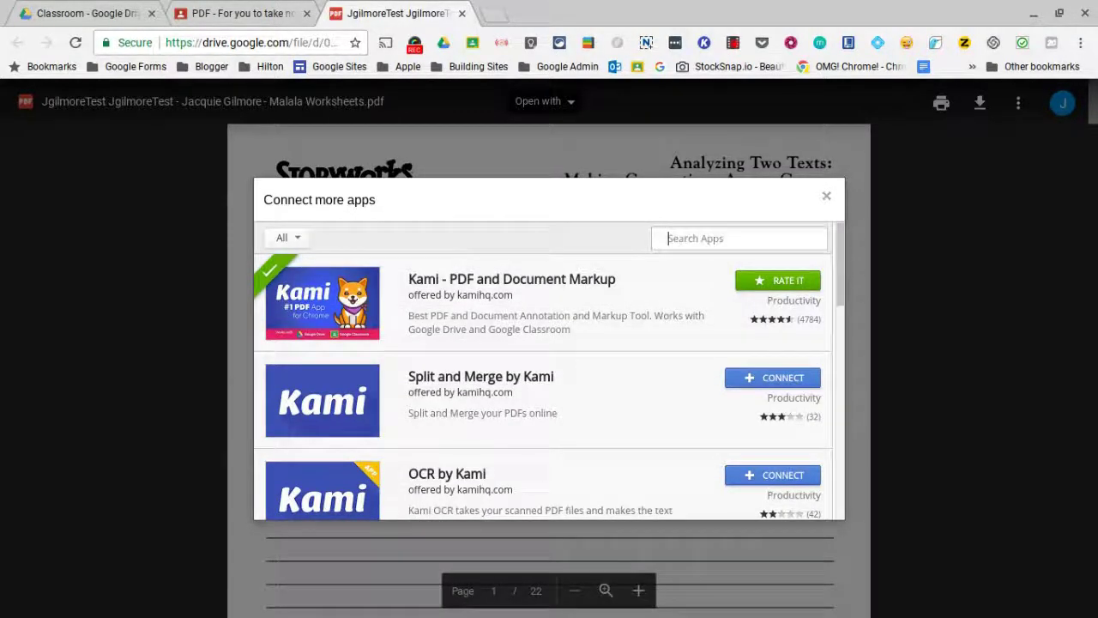
{"action": "type", "text": "doc hub"}
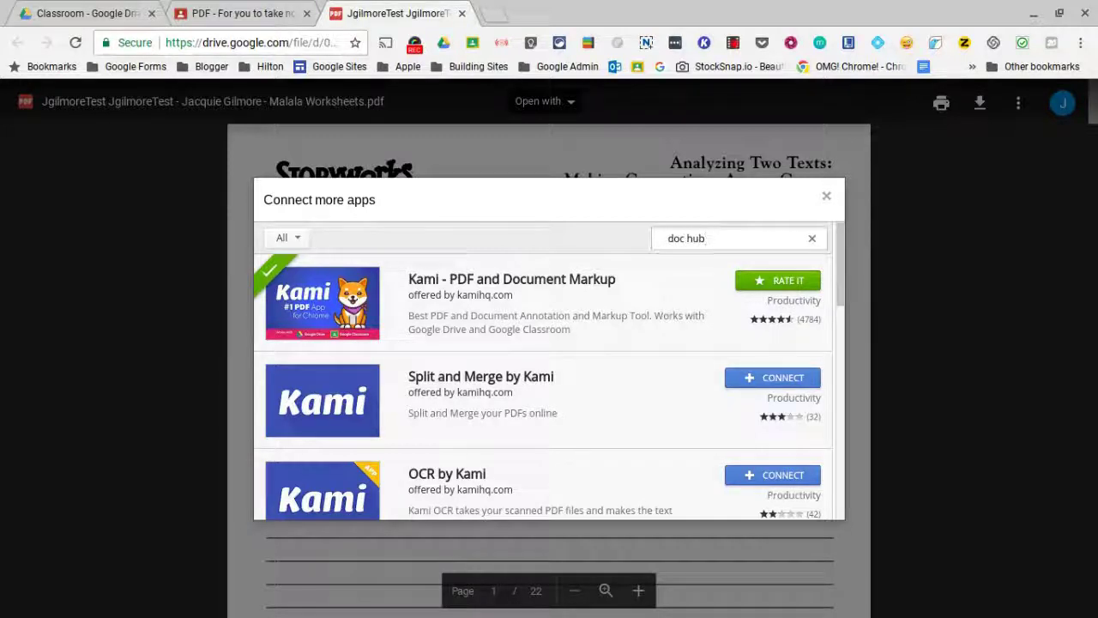
{"action": "key", "text": "Return"}
Step: Shorten the app search to "doc" and look through the results for DocHub
{"action": "key", "text": "BackSpace"}
{"action": "key", "text": "BackSpace"}
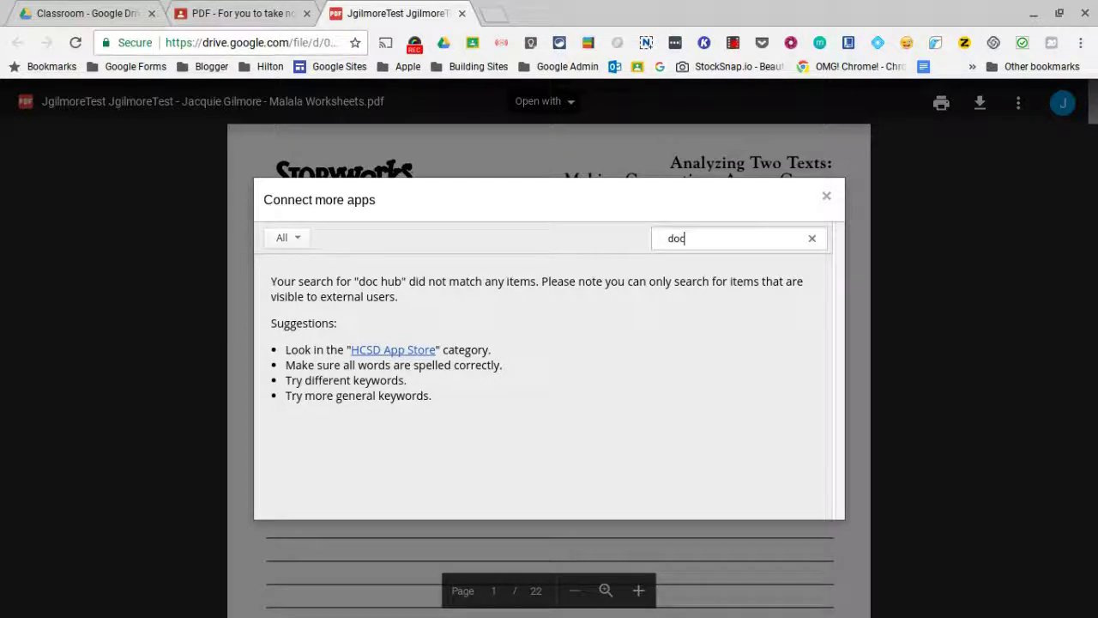
{"action": "key", "text": "Return"}
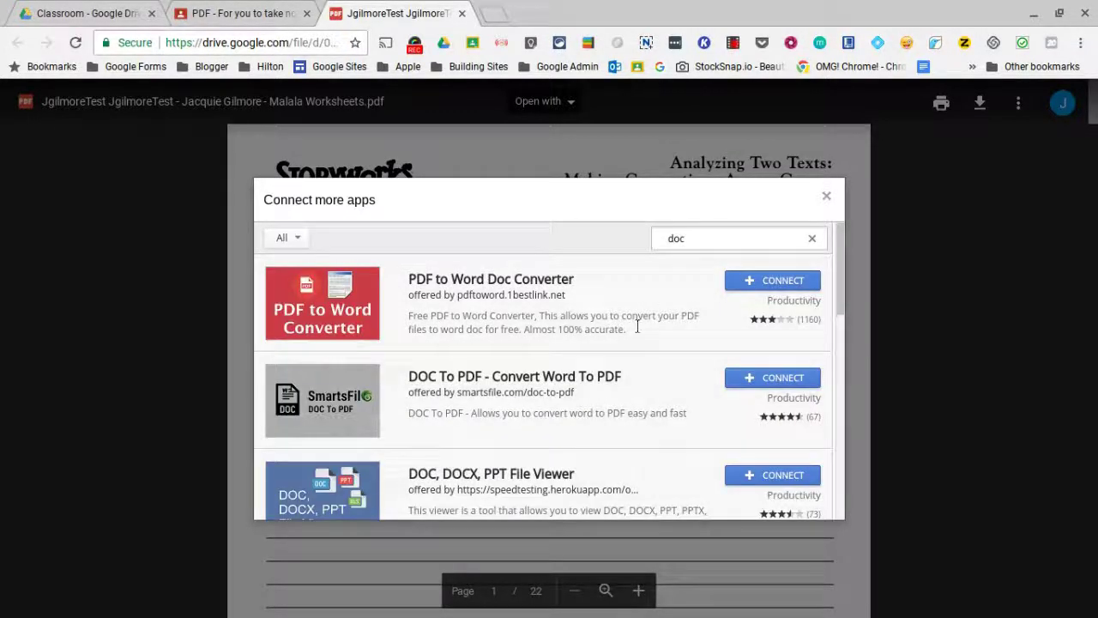
{"action": "scroll", "coordinate": [637, 326], "scroll_direction": "down", "scroll_amount": 7}
{"action": "scroll", "coordinate": [639, 331], "scroll_direction": "down", "scroll_amount": 7}
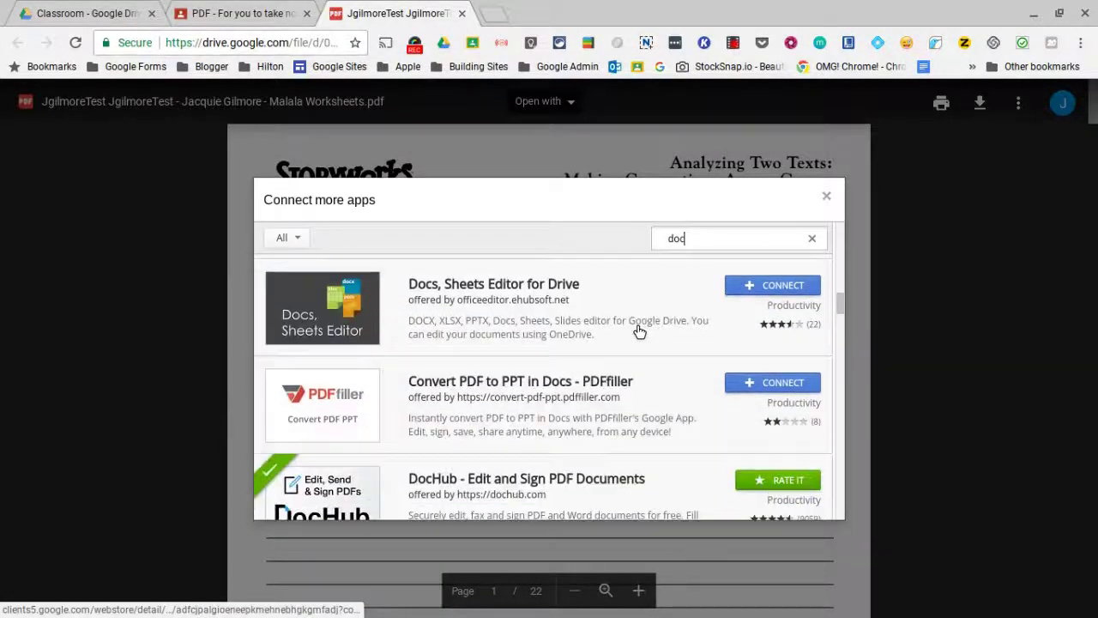
{"action": "scroll", "coordinate": [639, 331], "scroll_direction": "down", "scroll_amount": 3}
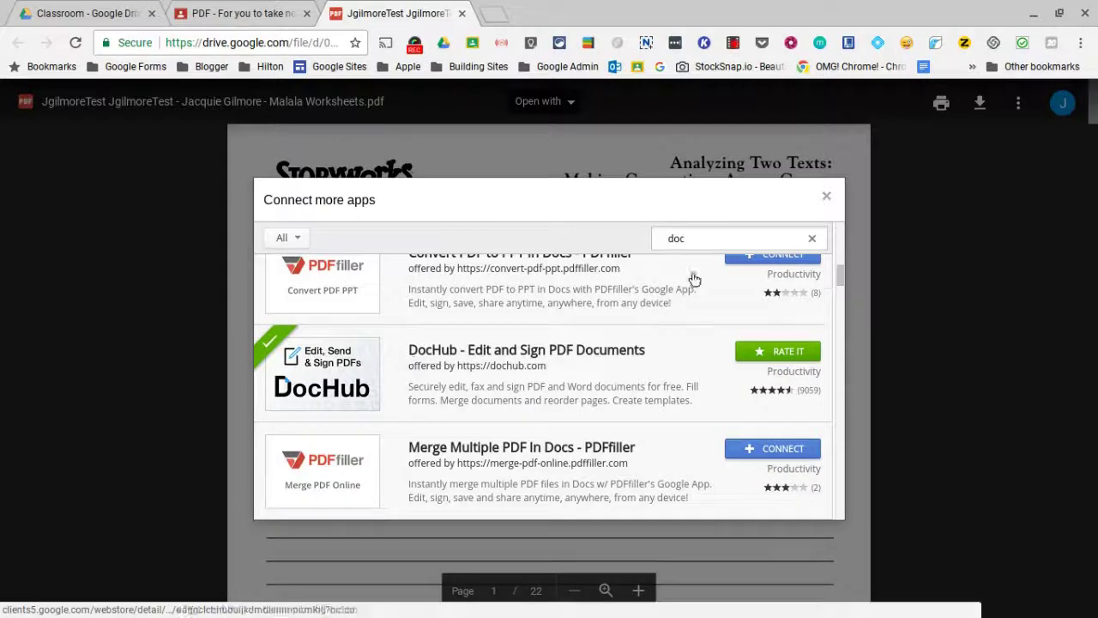
Step: Refine the app search to "dochub" and run it
{"action": "left_click", "coordinate": [698, 240]}
{"action": "type", "text": "hub"}
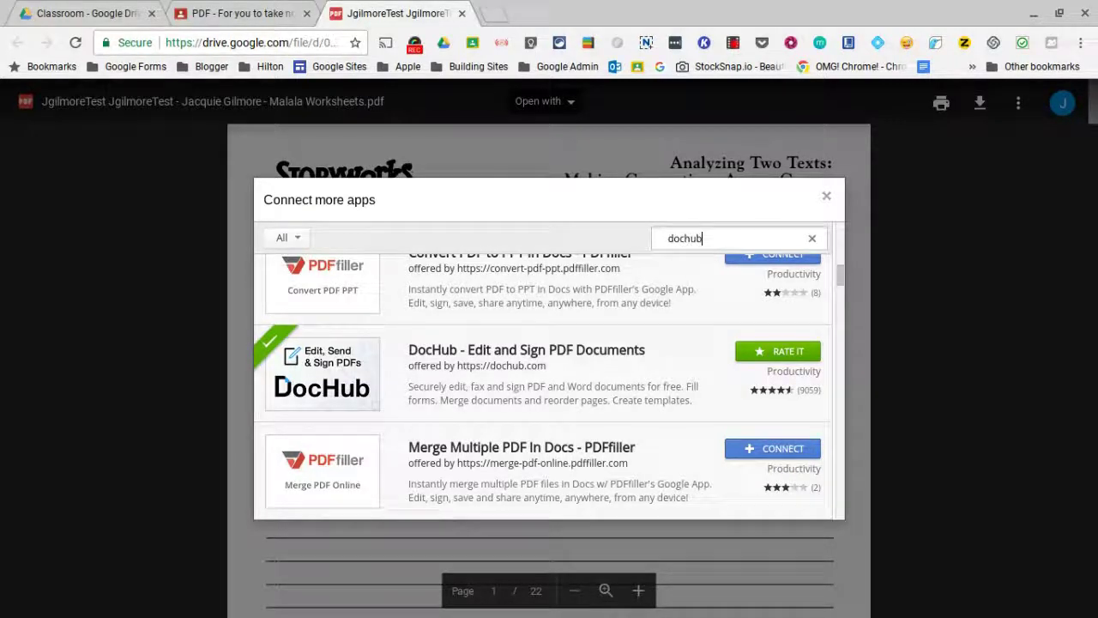
{"action": "key", "text": "Return"}
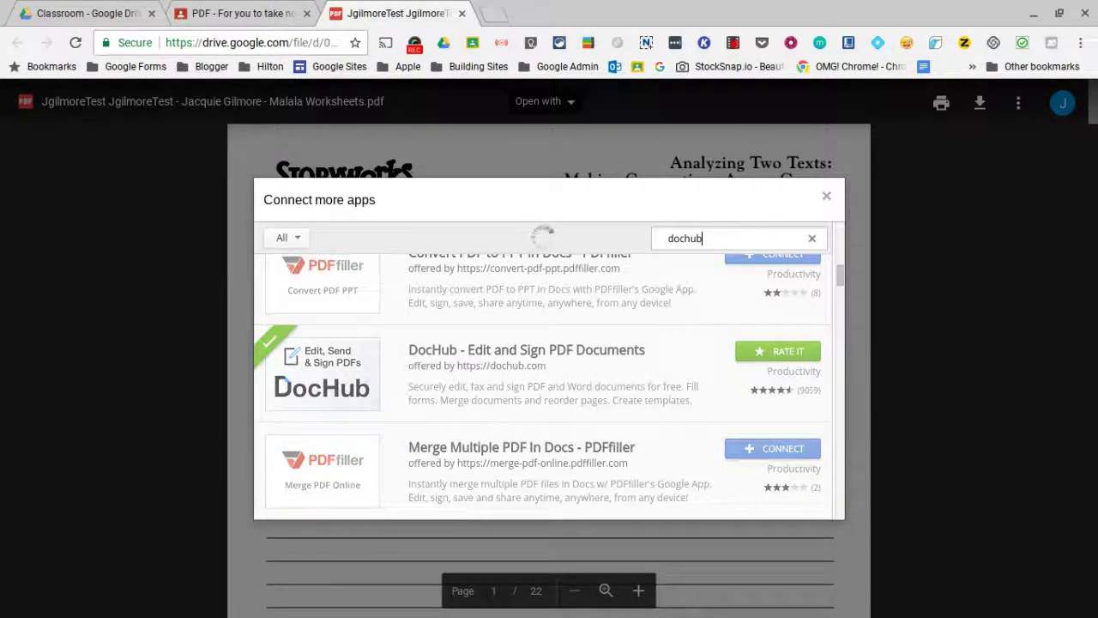
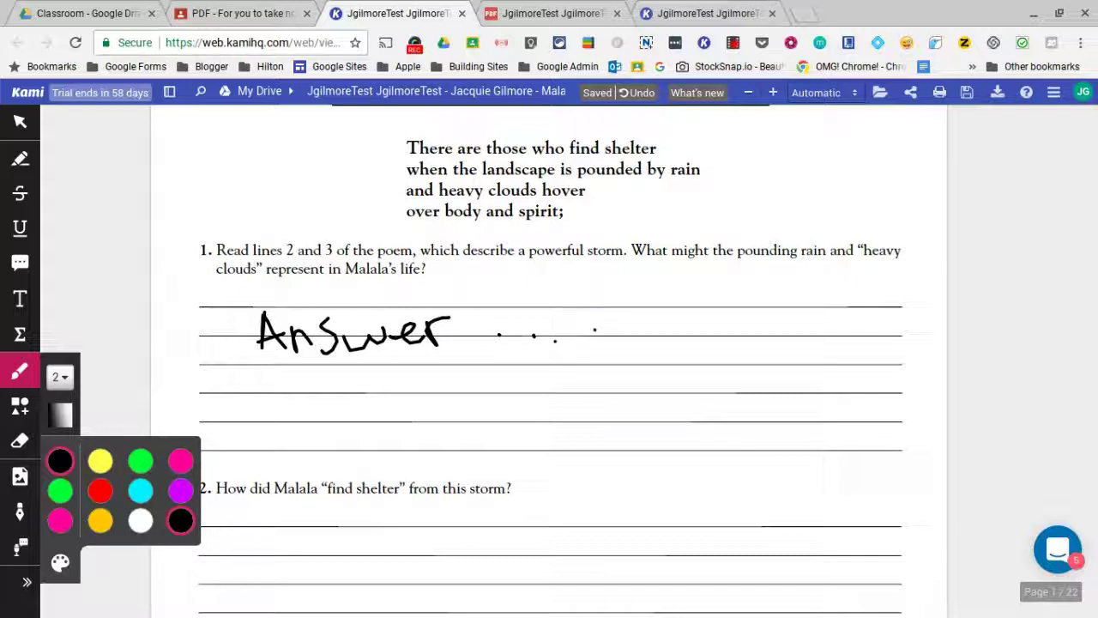
Step: In Kami, change from freehand drawing to the Select tool and enlarge the worksheet to 167%
{"action": "left_click", "coordinate": [20, 121]}
{"action": "scroll", "coordinate": [549, 343], "scroll_direction": "down", "scroll_amount": 4}
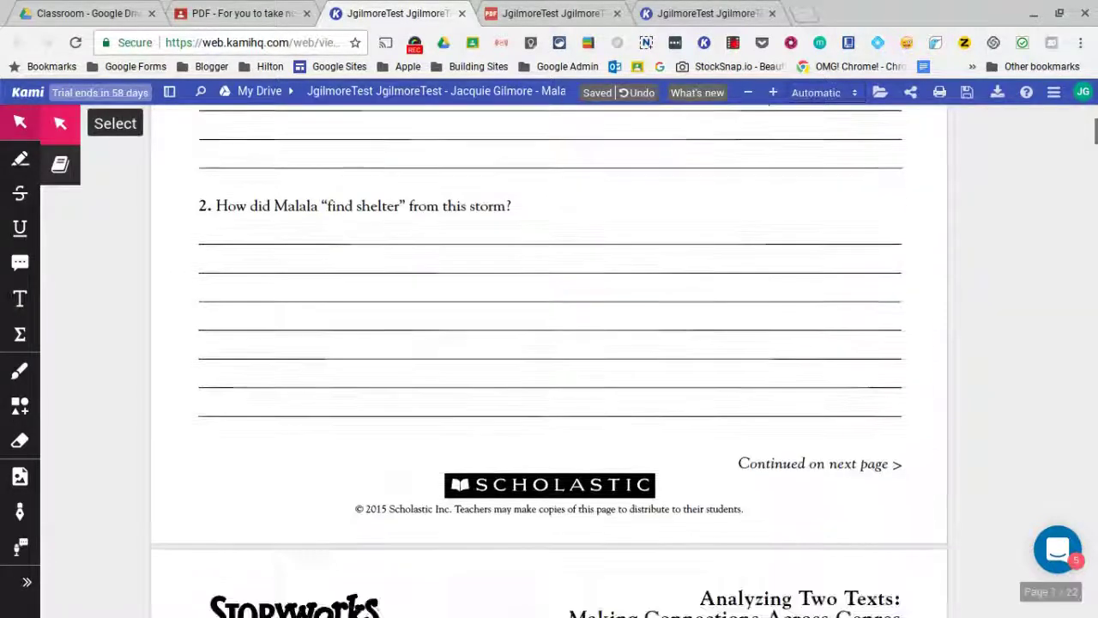
{"action": "scroll", "coordinate": [549, 344], "scroll_direction": "down", "scroll_amount": 1}
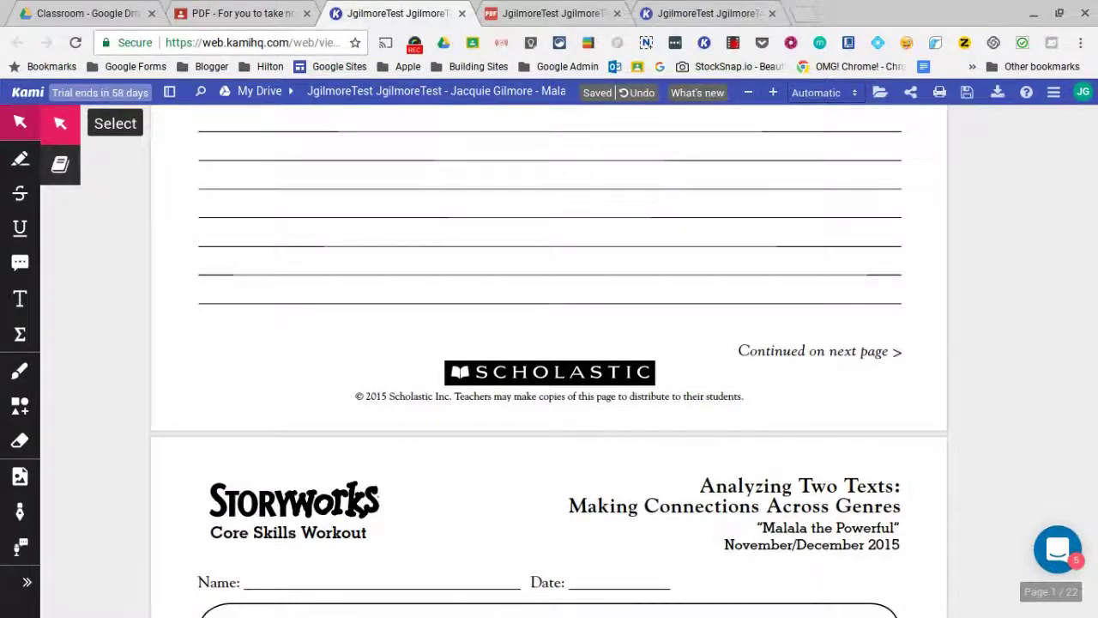
{"action": "key", "text": "ctrl+plus"}
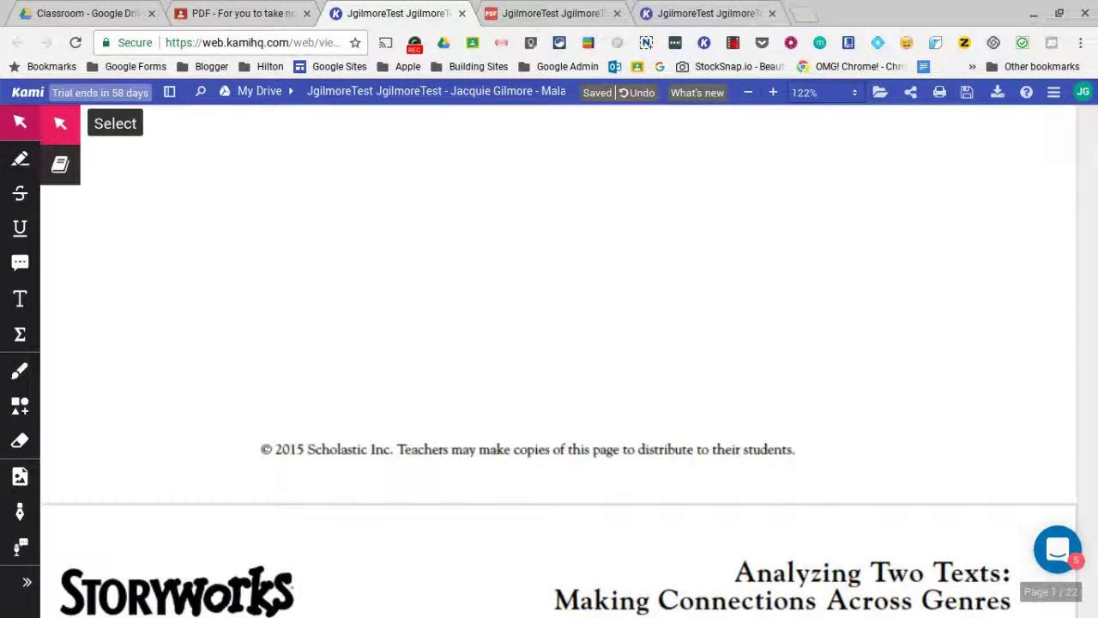
{"action": "key", "text": "ctrl+plus"}
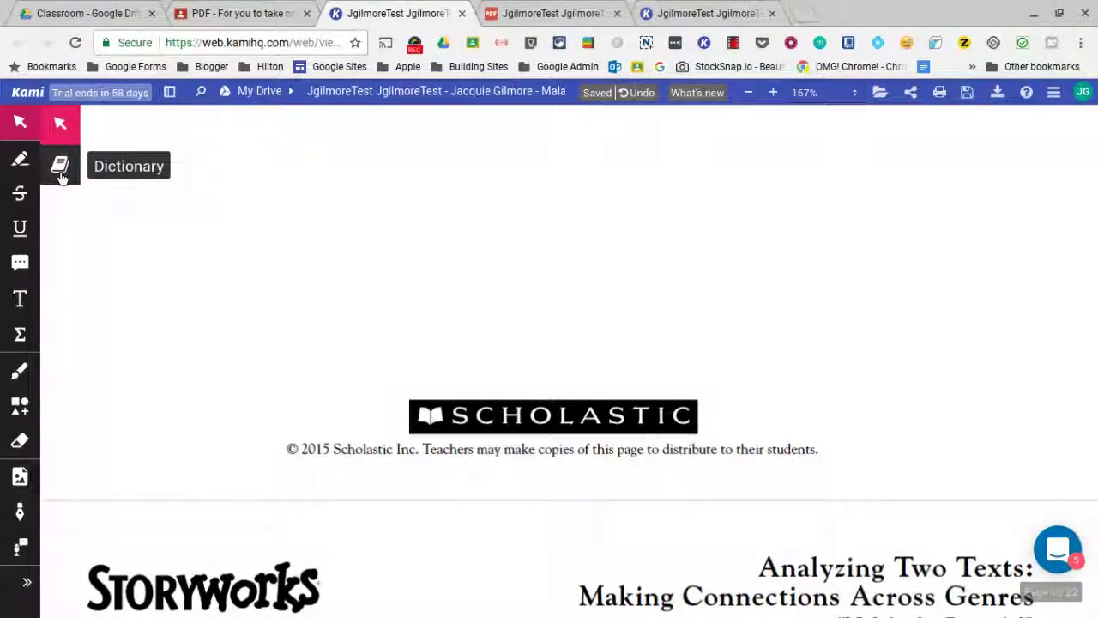
Step: Activate the text highlighter on page 2 and allow Kami to save changes to Google Drive with the student test account
{"action": "scroll", "coordinate": [314, 289], "scroll_direction": "up", "scroll_amount": 1}
{"action": "scroll", "coordinate": [314, 289], "scroll_direction": "down", "scroll_amount": 6}
{"action": "scroll", "coordinate": [314, 290], "scroll_direction": "down", "scroll_amount": 5}
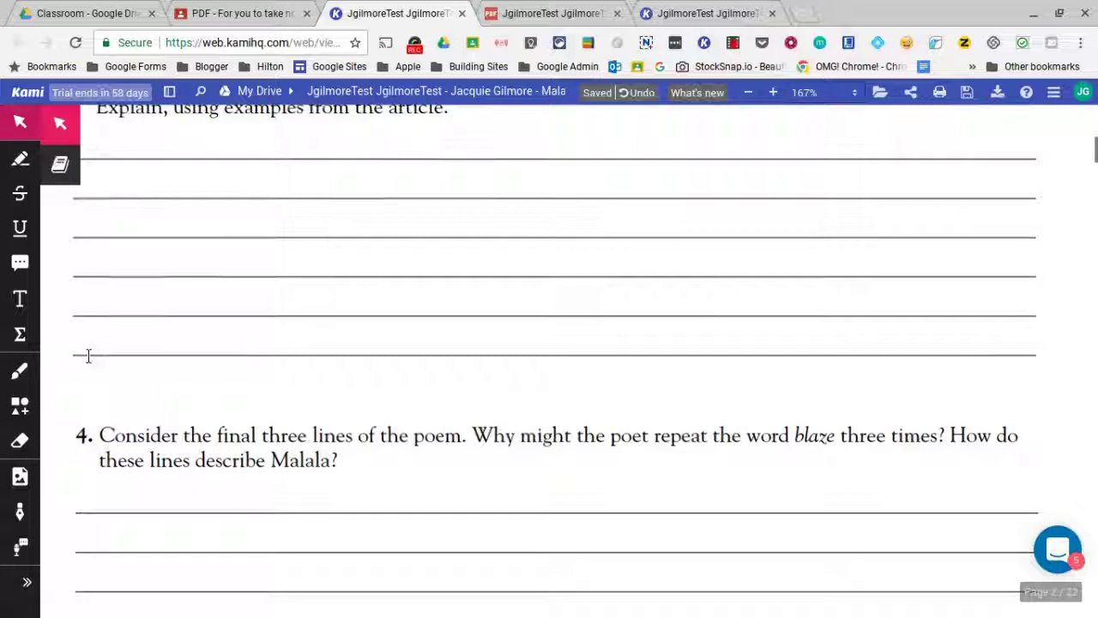
{"action": "left_click", "coordinate": [20, 159]}
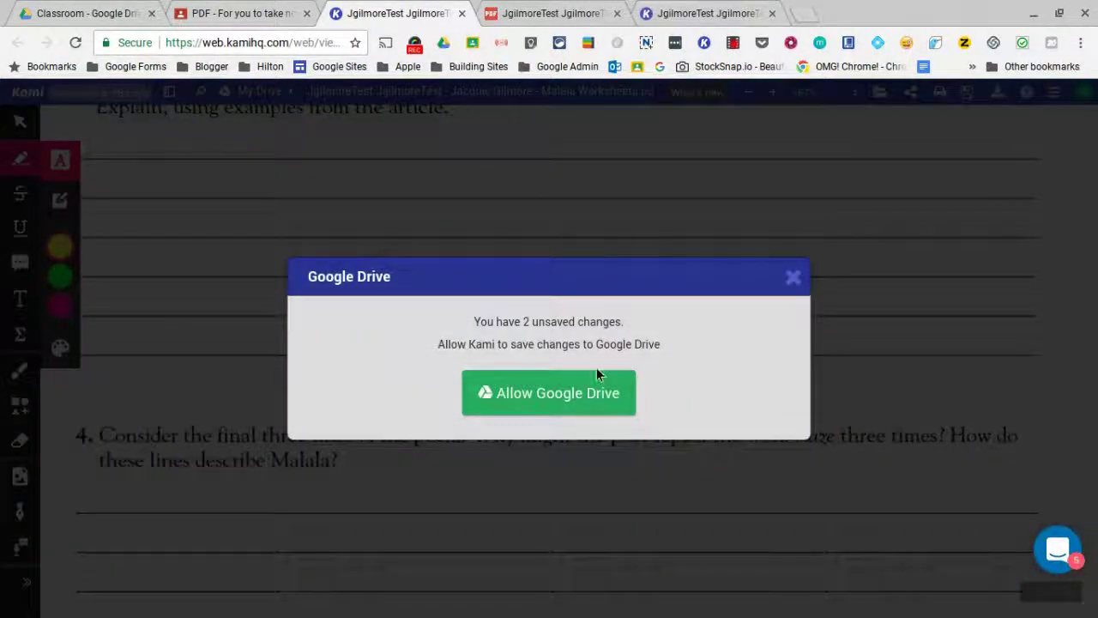
{"action": "left_click", "coordinate": [564, 405]}
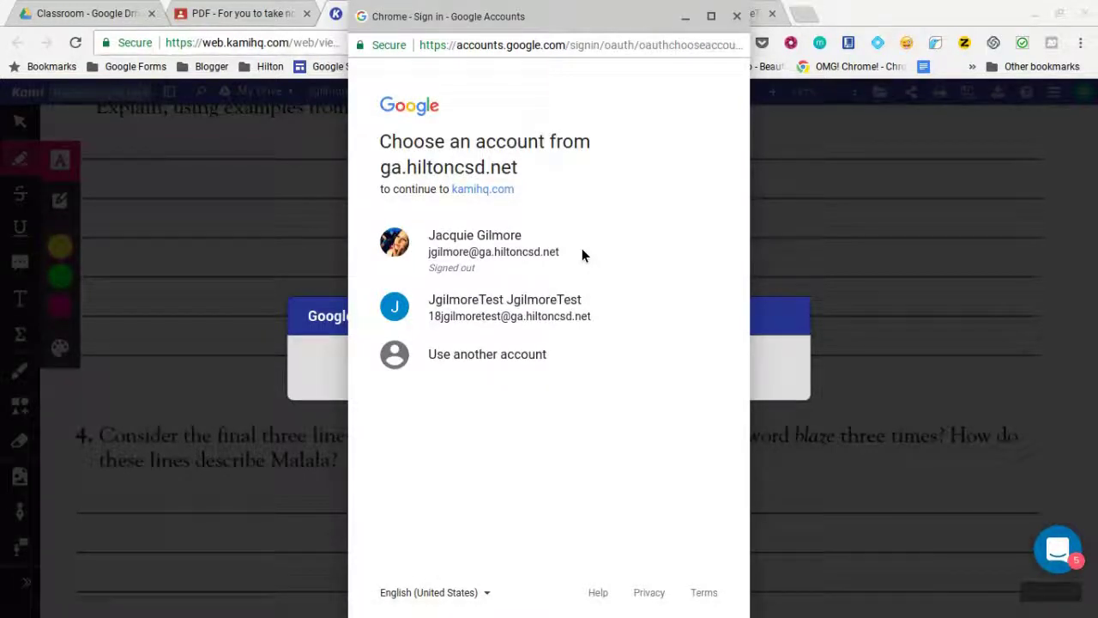
{"action": "left_click", "coordinate": [507, 311]}
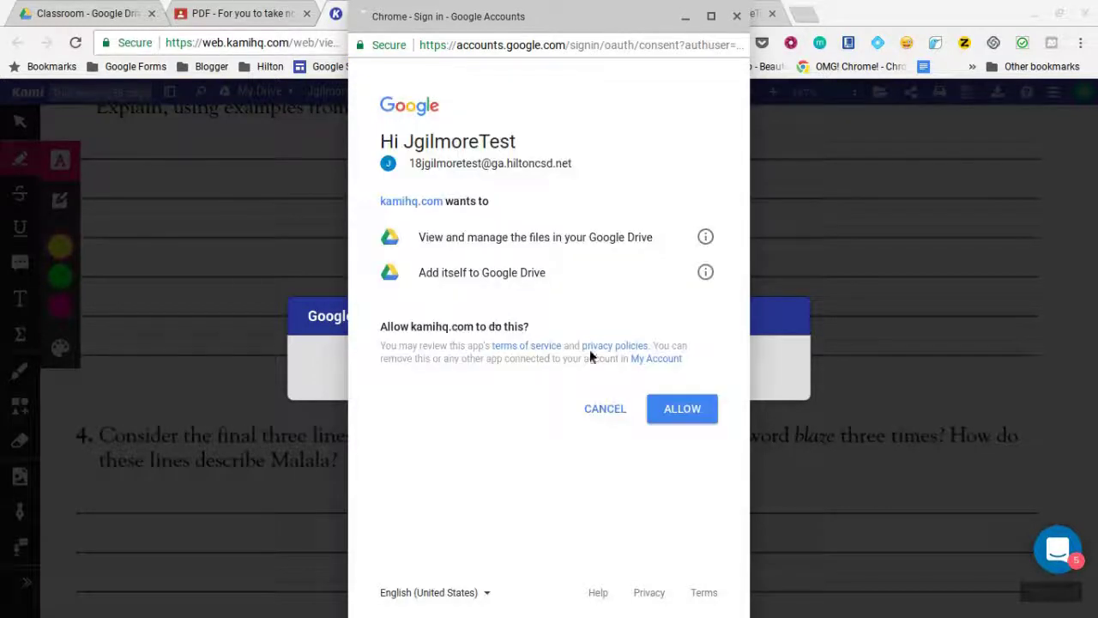
{"action": "left_click", "coordinate": [690, 403]}
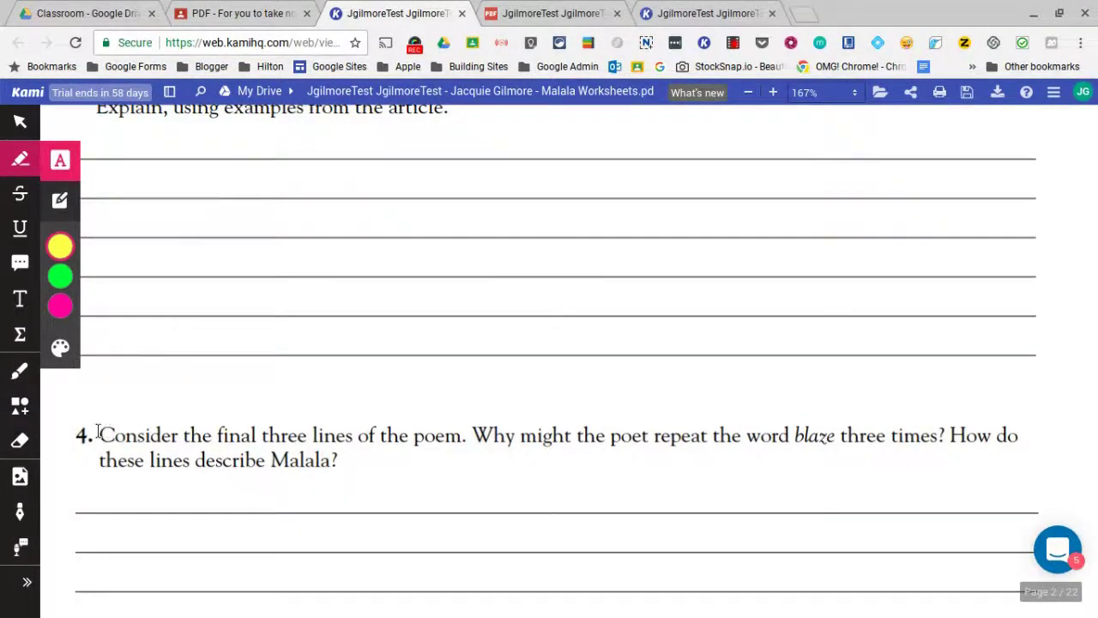
Step: Highlight question 4 in yellow from "Consider" through "these lines", and highlight "describe Malala?" in green
{"action": "left_click_drag", "start_coordinate": [99, 434], "coordinate": [178, 459]}
{"action": "mouse_move", "coordinate": [59, 279]}
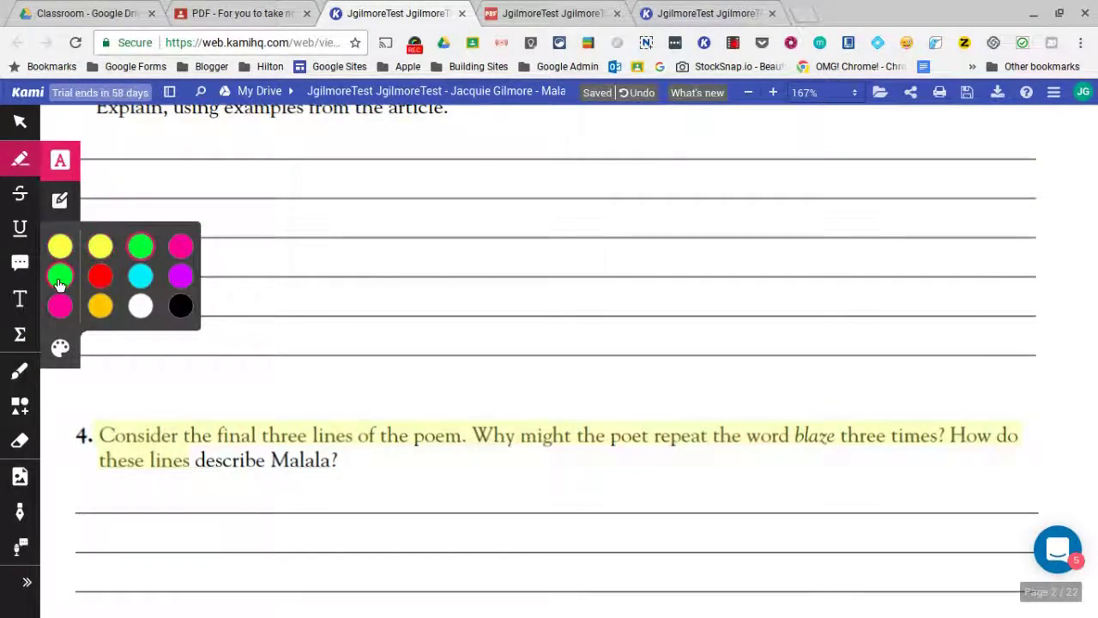
{"action": "left_click", "coordinate": [187, 449]}
{"action": "left_click_drag", "start_coordinate": [195, 461], "coordinate": [334, 465]}
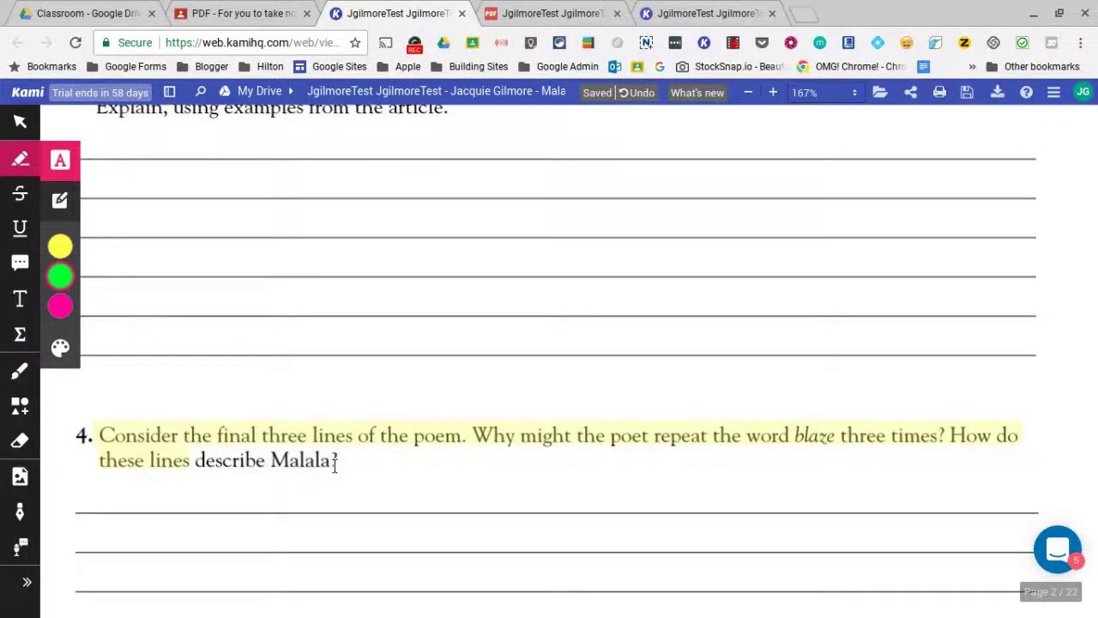
Step: On the Writing a Summary page, draw green size-12 freehand strokes over "Malala the Powerful" is about and the October 2012 sentence from "2012"
{"action": "scroll", "coordinate": [333, 470], "scroll_direction": "down", "scroll_amount": 2}
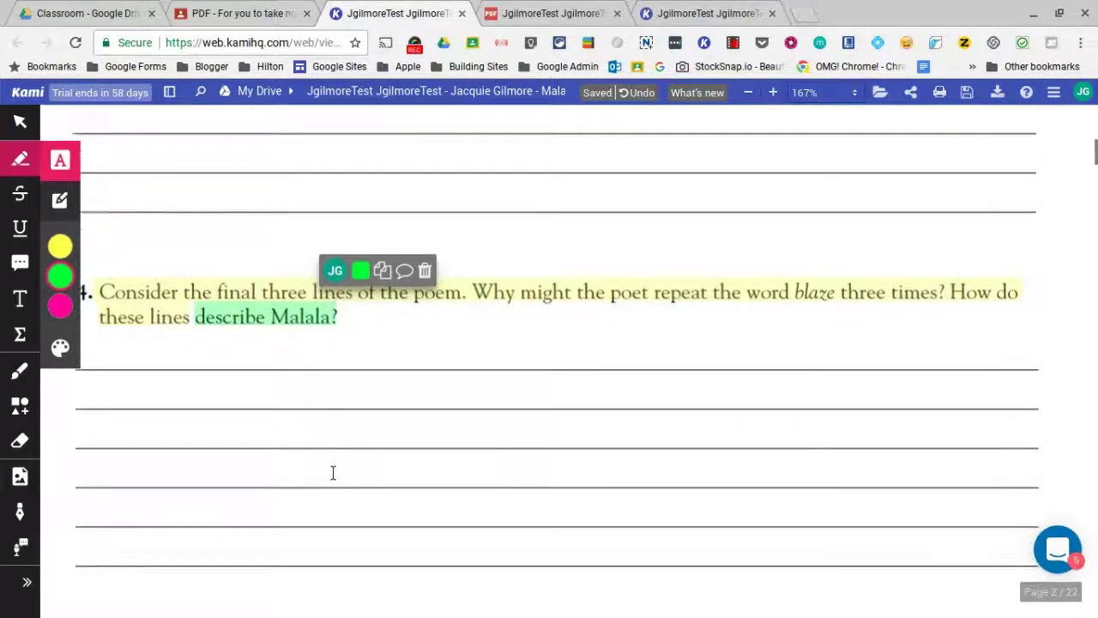
{"action": "scroll", "coordinate": [332, 472], "scroll_direction": "down", "scroll_amount": 8}
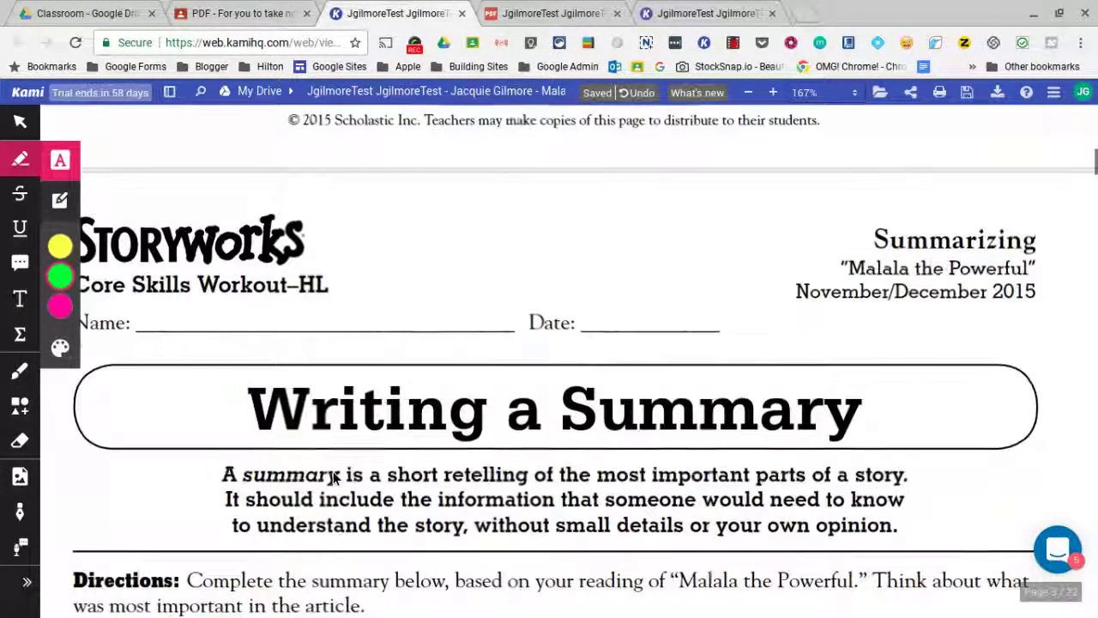
{"action": "scroll", "coordinate": [333, 477], "scroll_direction": "down", "scroll_amount": 4}
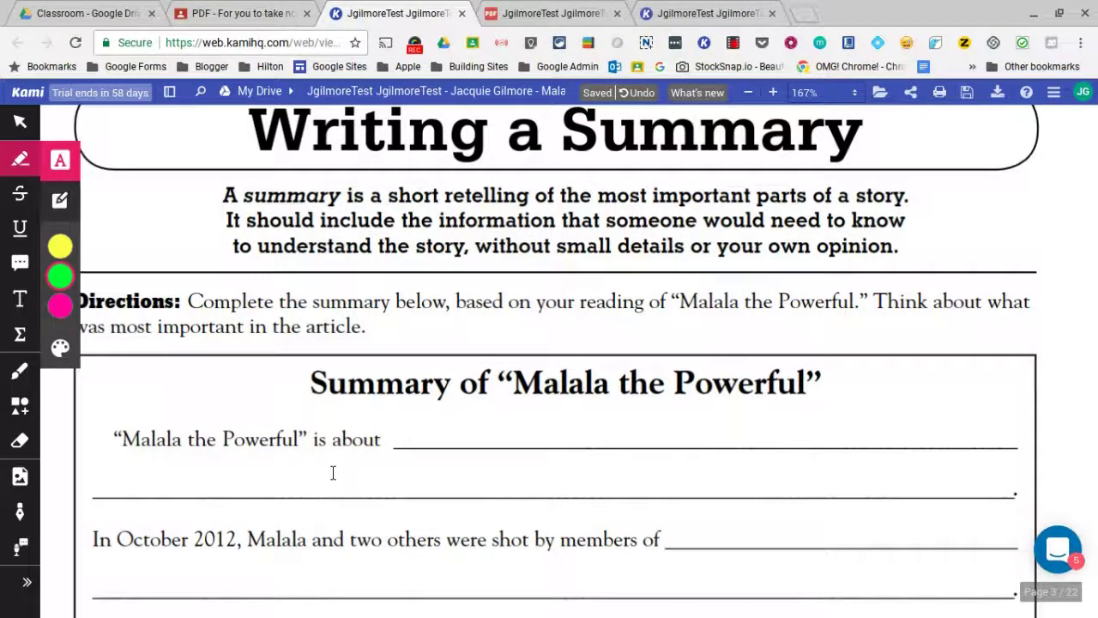
{"action": "left_click", "coordinate": [18, 372]}
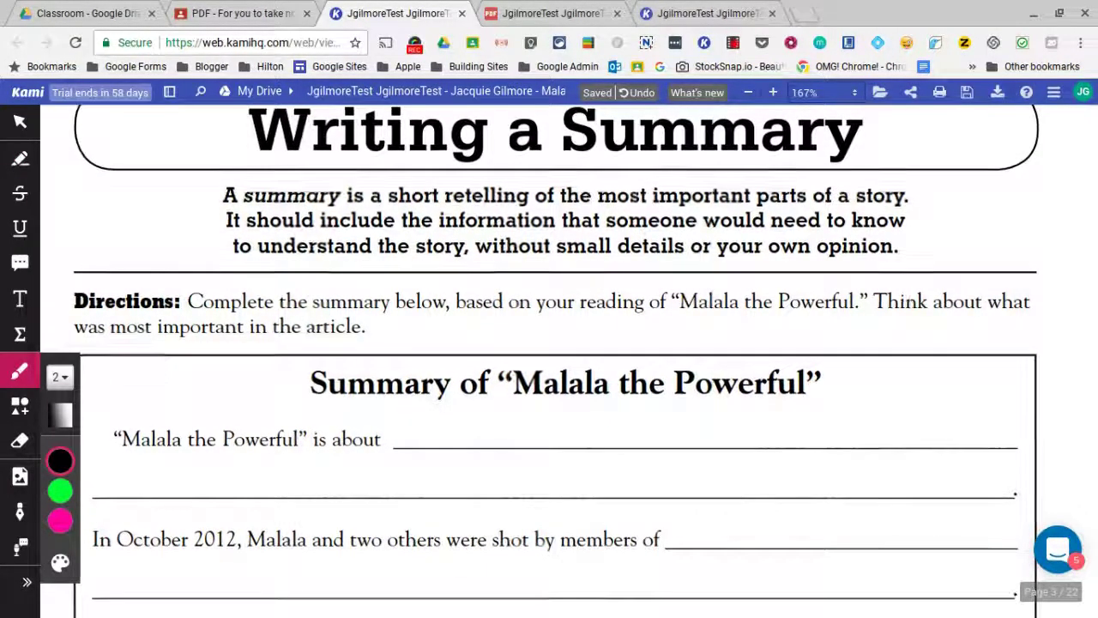
{"action": "mouse_move", "coordinate": [66, 490]}
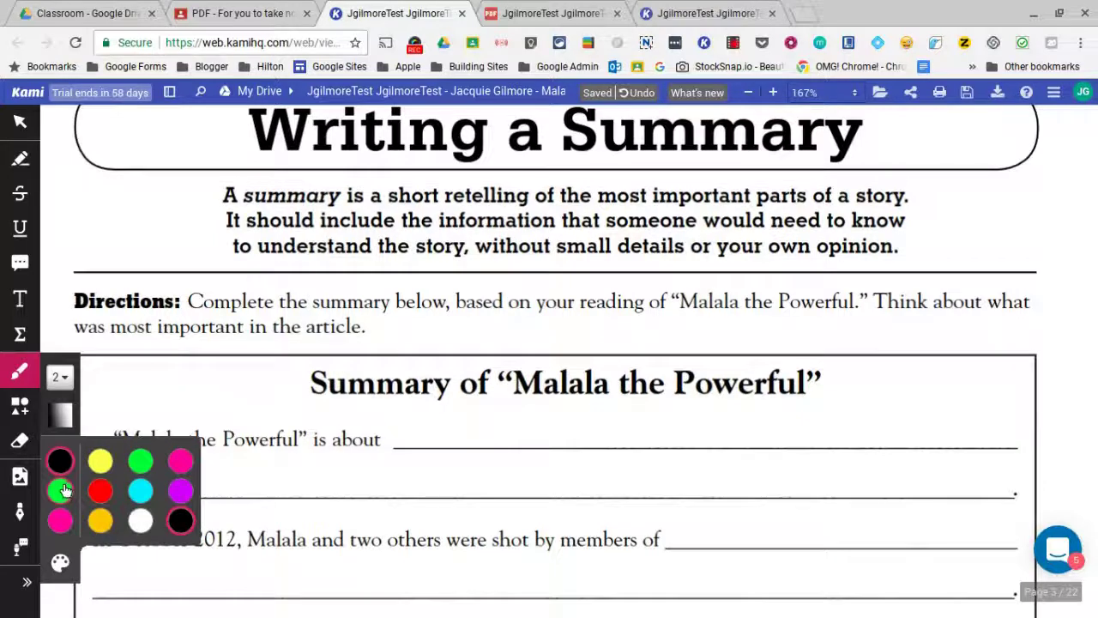
{"action": "left_click", "coordinate": [61, 417]}
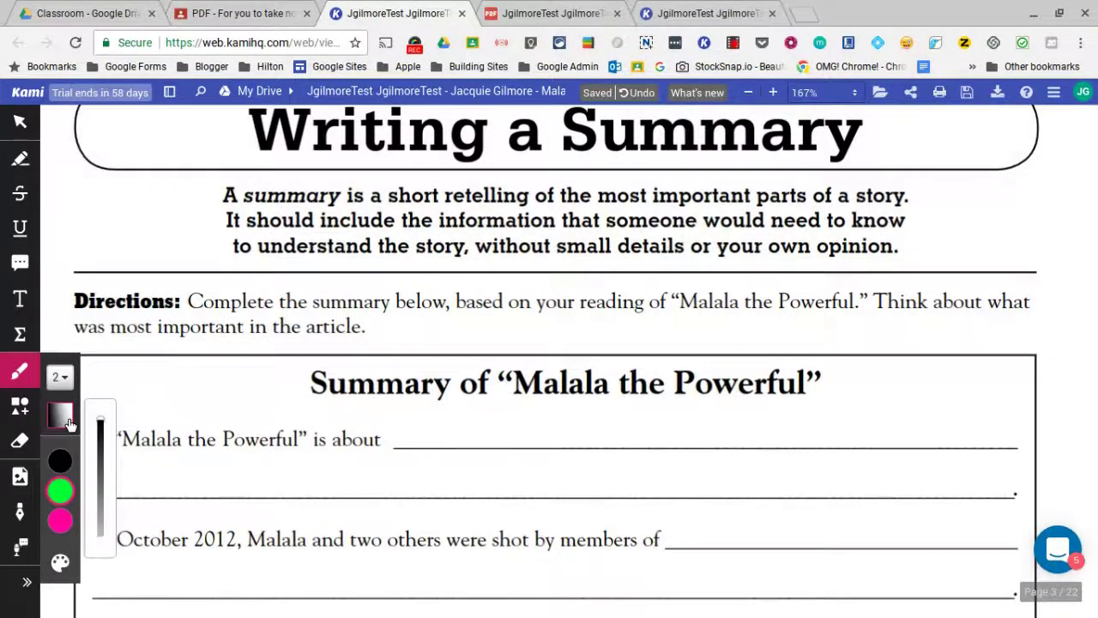
{"action": "left_click", "coordinate": [60, 376]}
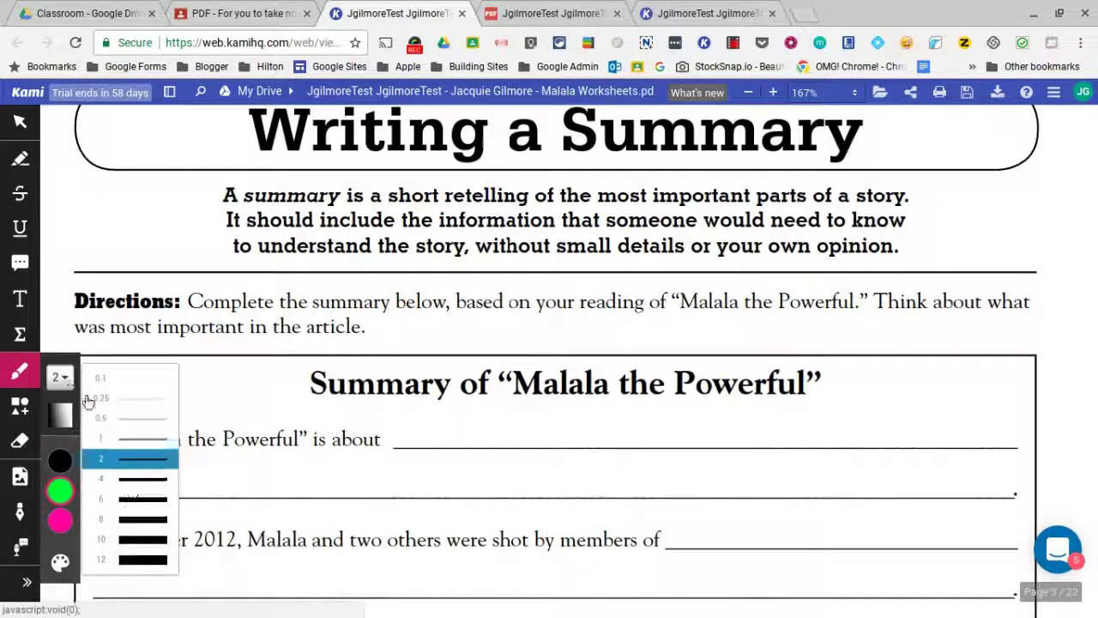
{"action": "left_click", "coordinate": [140, 560]}
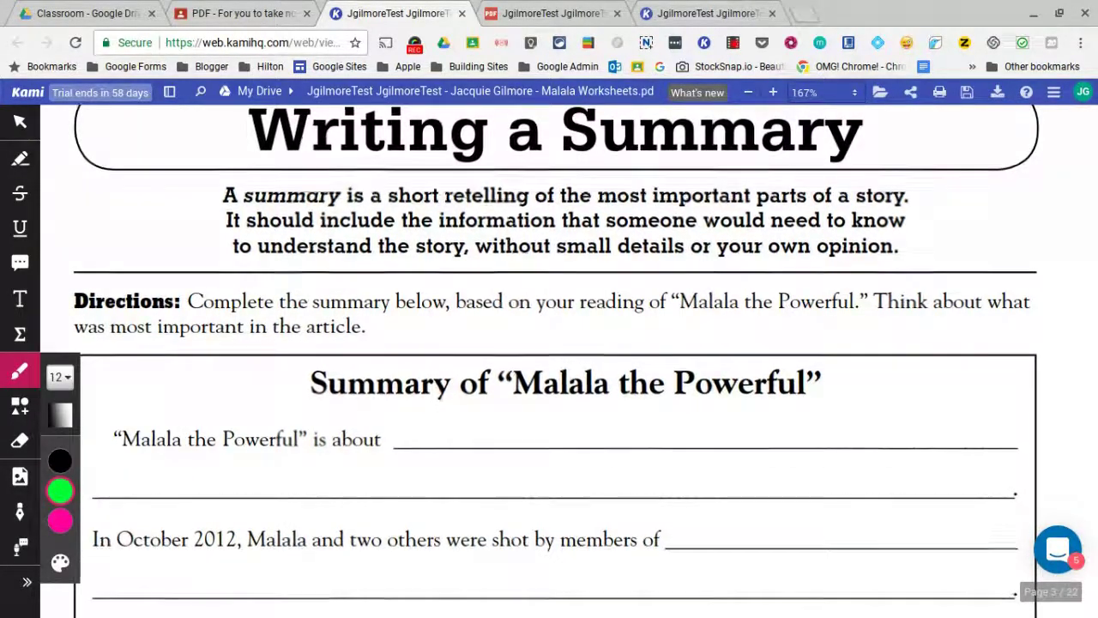
{"action": "left_click_drag", "start_coordinate": [115, 438], "coordinate": [400, 439]}
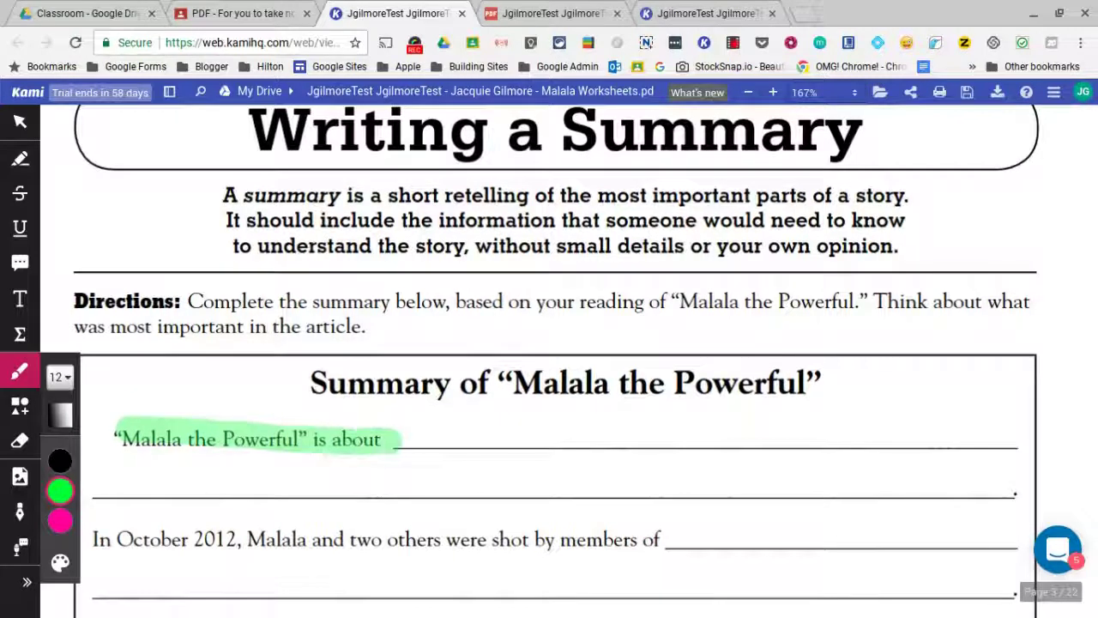
{"action": "left_click_drag", "start_coordinate": [190, 541], "coordinate": [674, 540]}
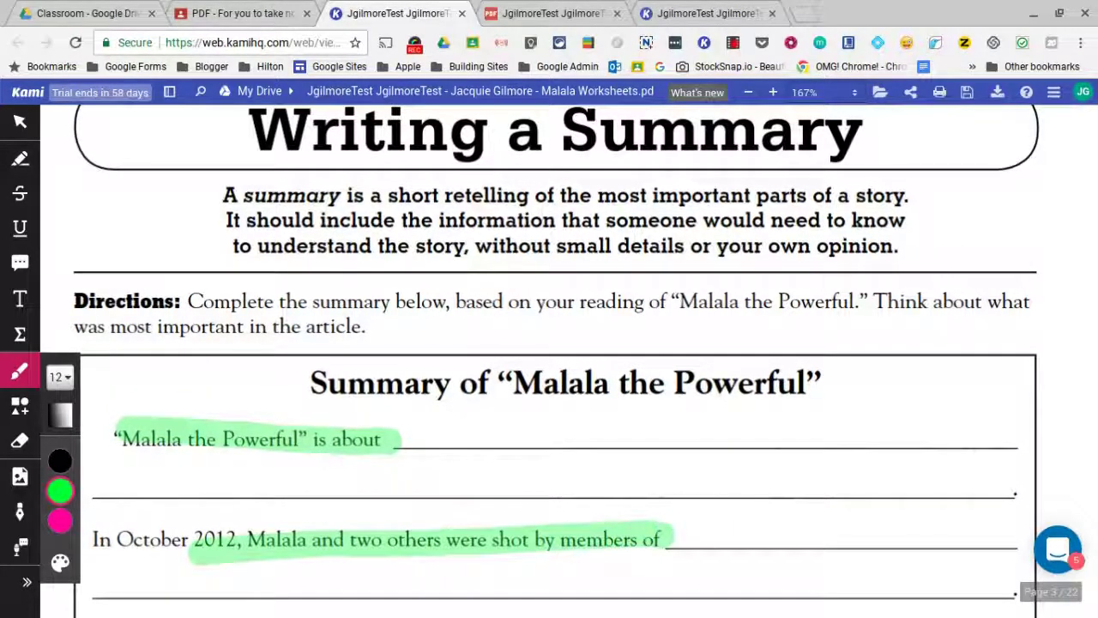
Step: Draw green freehand strokes over "This group has many" and "felt helpless when", and return to the Select tool
{"action": "scroll", "coordinate": [549, 386], "scroll_direction": "down", "scroll_amount": 3}
{"action": "left_click", "coordinate": [60, 122]}
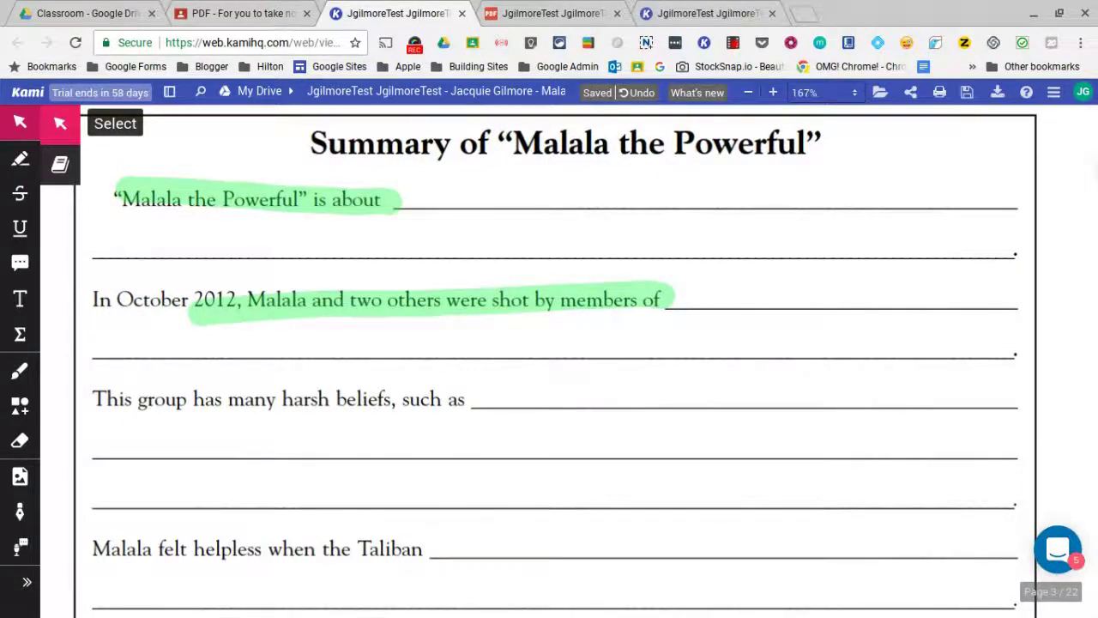
{"action": "left_click", "coordinate": [20, 371]}
{"action": "left_click_drag", "start_coordinate": [97, 403], "coordinate": [292, 407]}
{"action": "left_click_drag", "start_coordinate": [159, 549], "coordinate": [300, 549]}
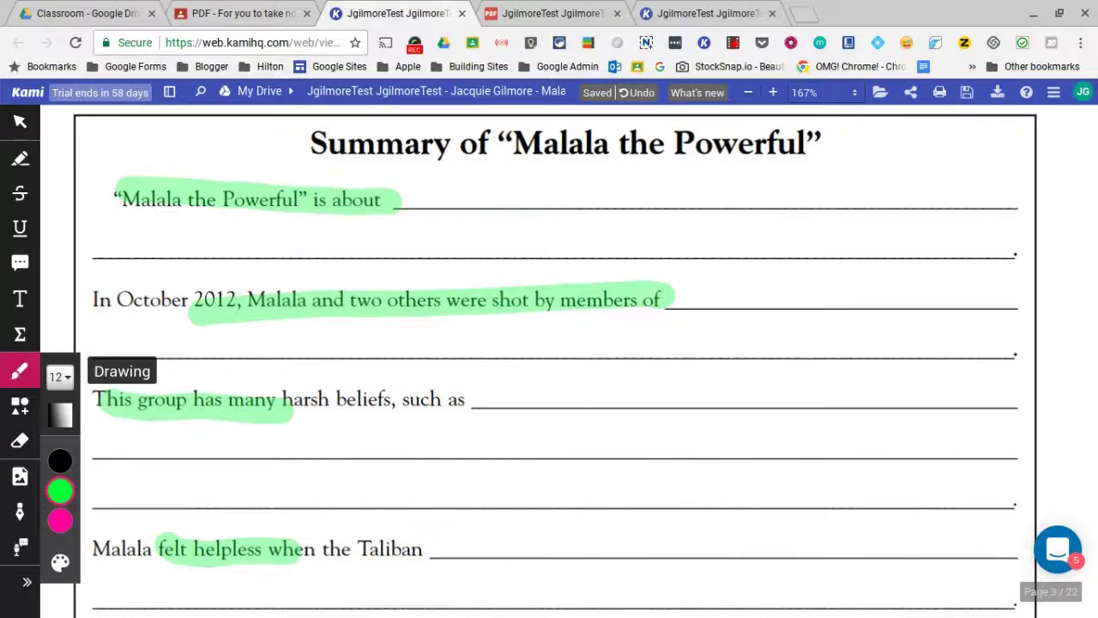
{"action": "left_click", "coordinate": [20, 121]}
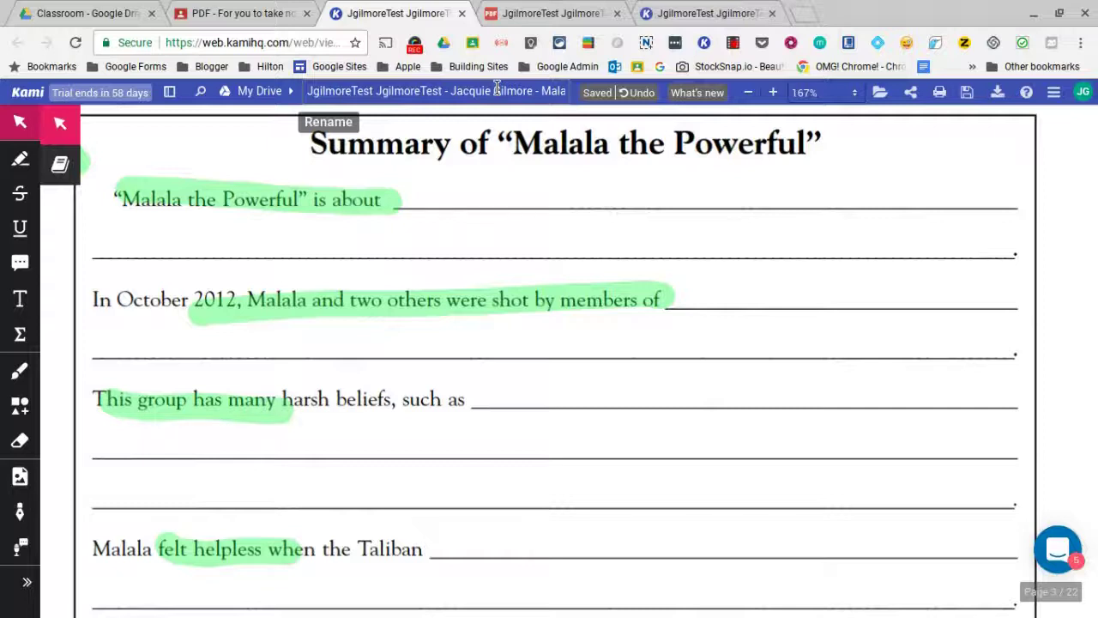
Step: Start moving the worksheet PDF to another Google Drive folder and allow Kami to view the student test account's Drive files
{"action": "left_click", "coordinate": [967, 95]}
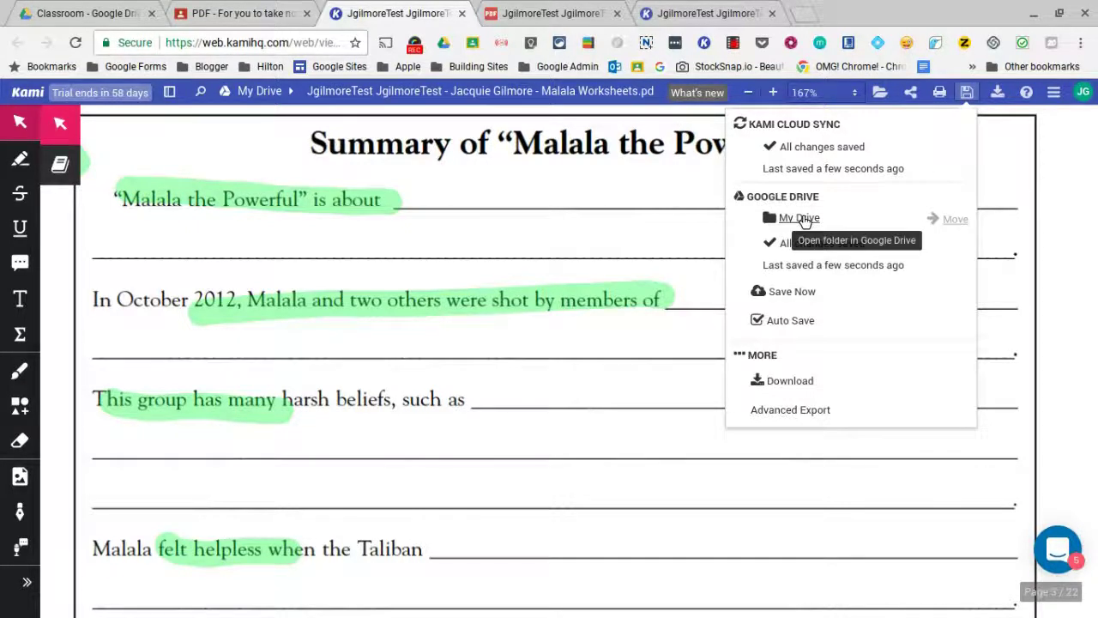
{"action": "left_click", "coordinate": [955, 220]}
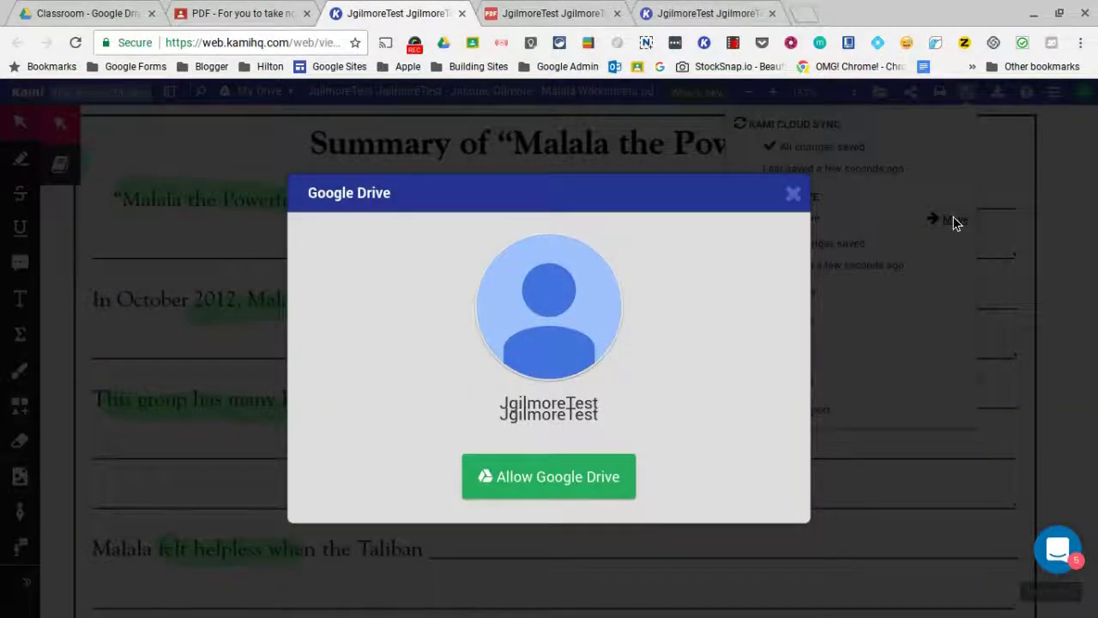
{"action": "left_click", "coordinate": [554, 476]}
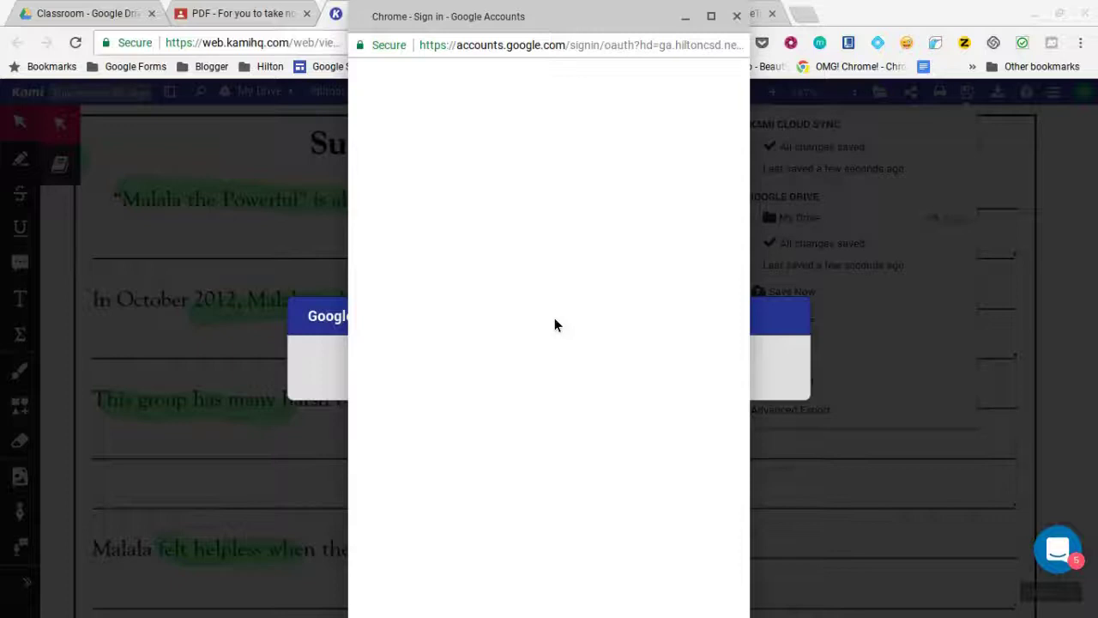
{"action": "left_click", "coordinate": [553, 319]}
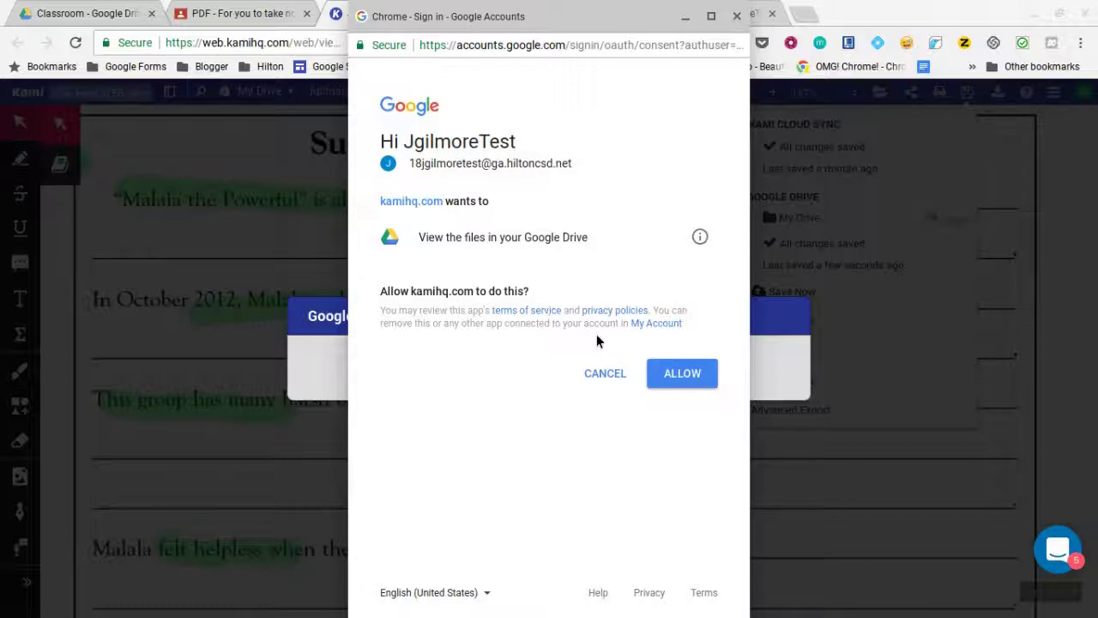
{"action": "left_click", "coordinate": [678, 375]}
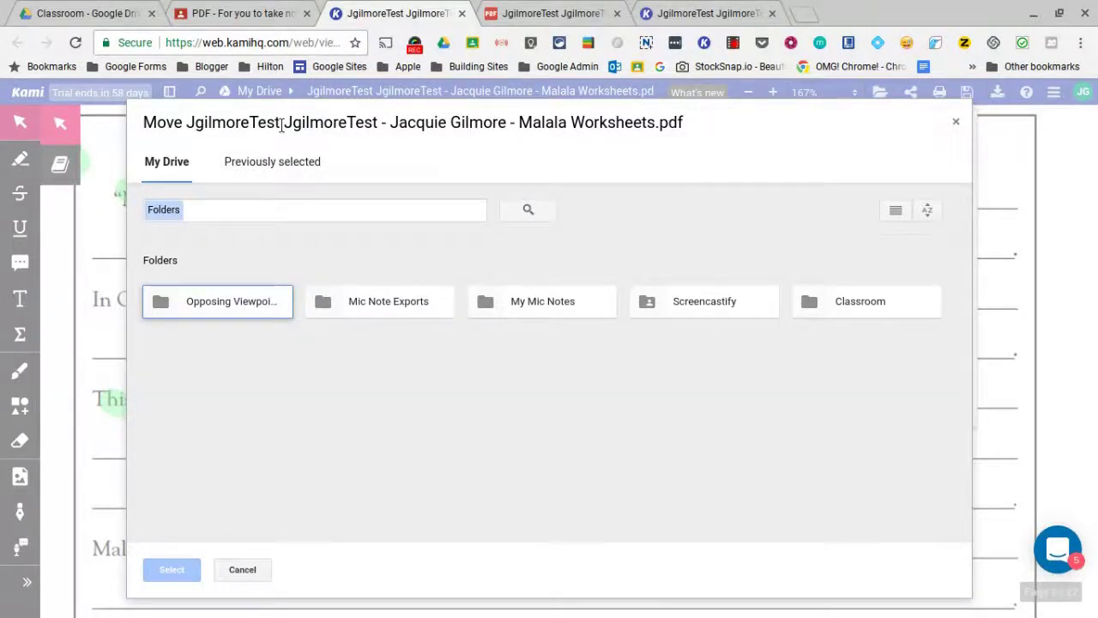
Step: Choose the Village Chromebook 1.0 + 2.0 folder inside Classroom as the PDF's destination and save the worksheet to Google Drive
{"action": "double_click", "coordinate": [852, 307]}
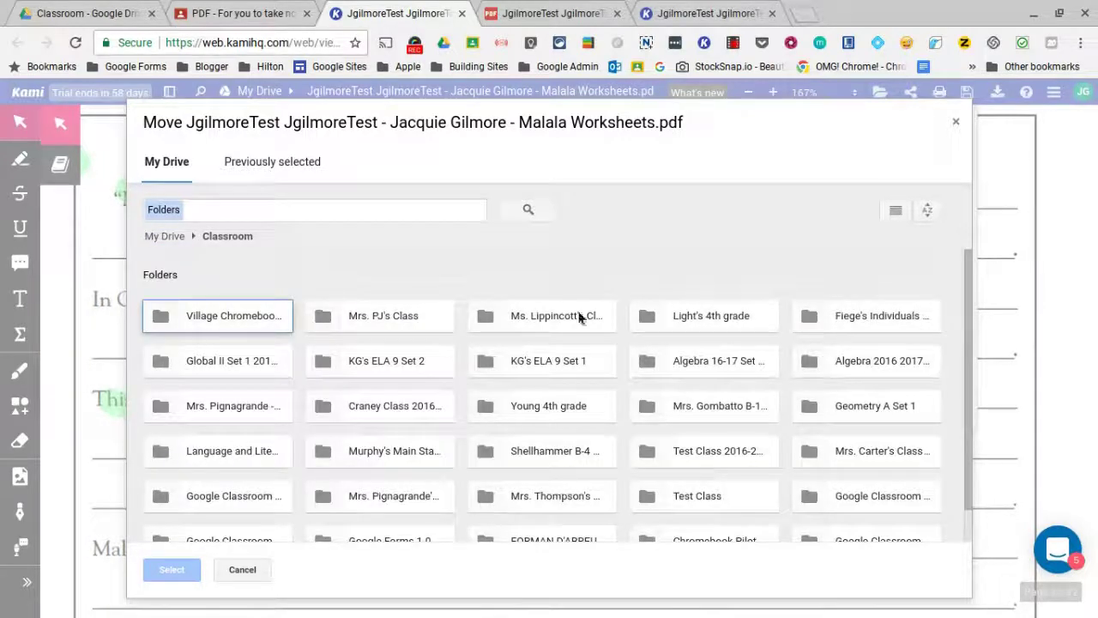
{"action": "double_click", "coordinate": [254, 314]}
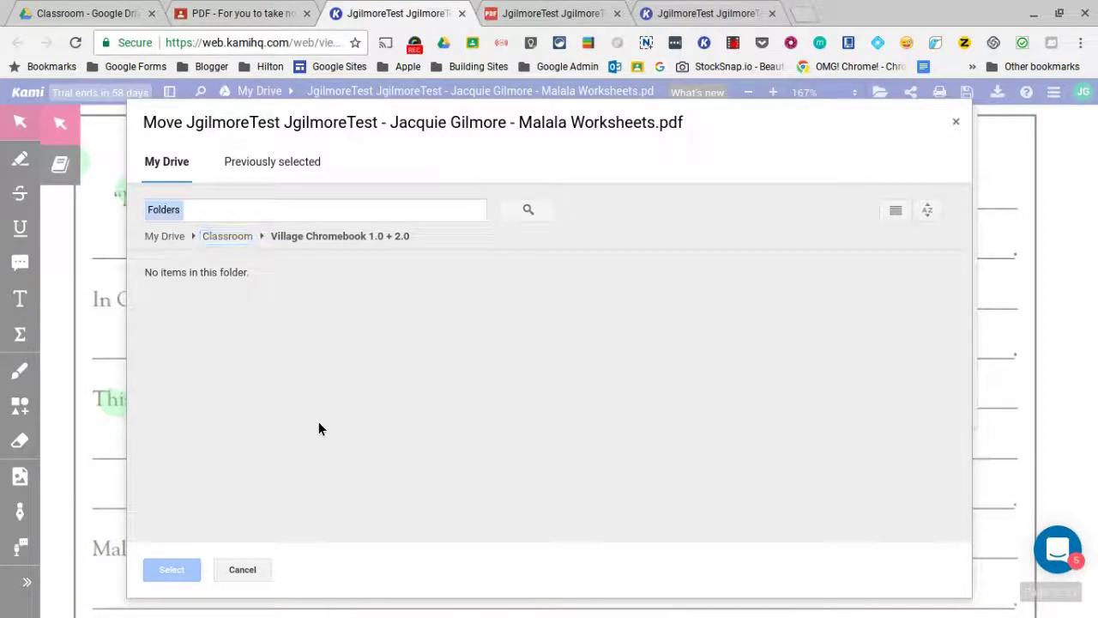
{"action": "left_click", "coordinate": [287, 234]}
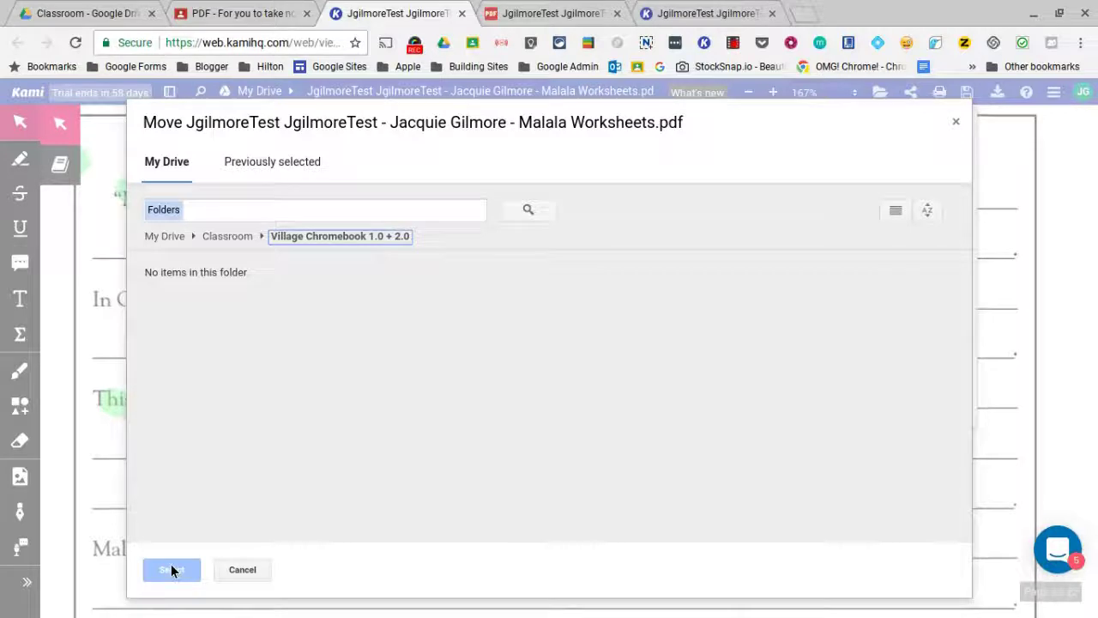
{"action": "left_click", "coordinate": [228, 238]}
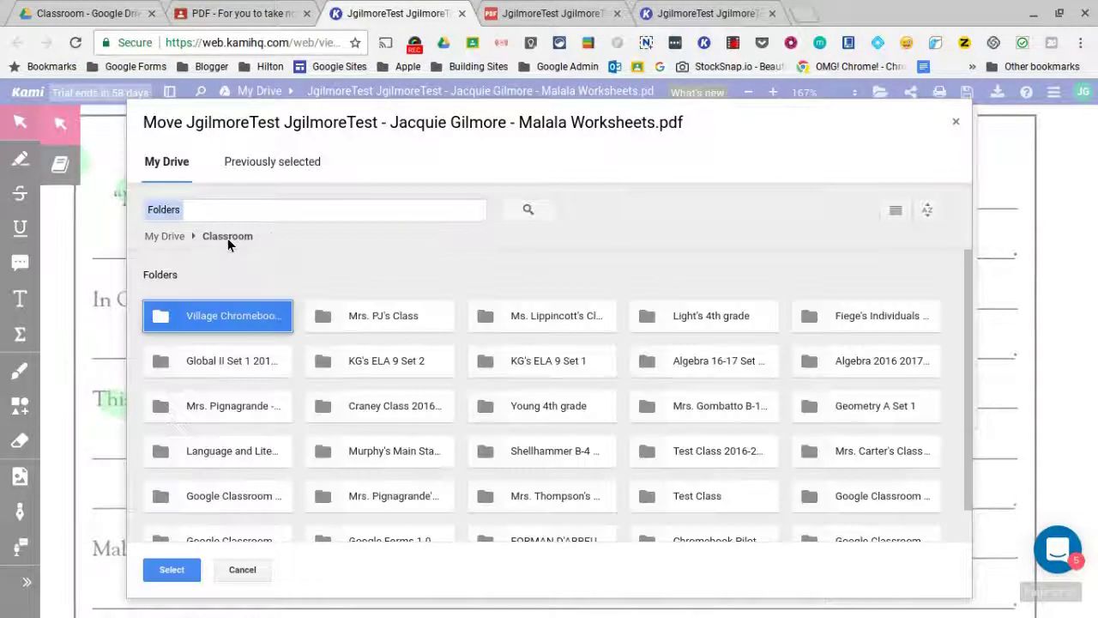
{"action": "left_click", "coordinate": [172, 568]}
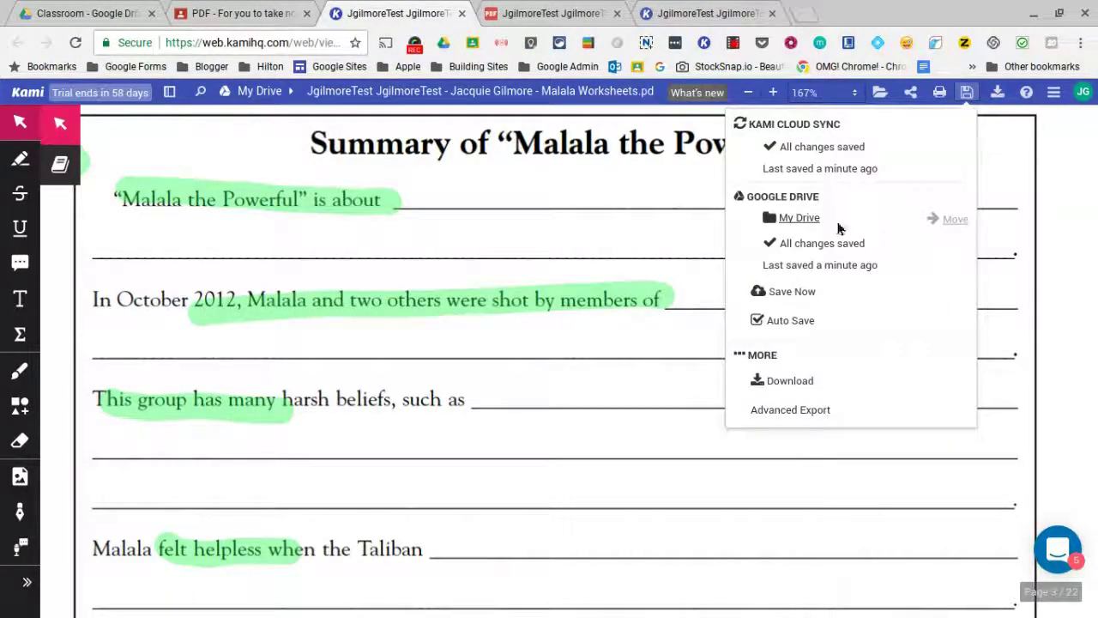
{"action": "left_click", "coordinate": [798, 292]}
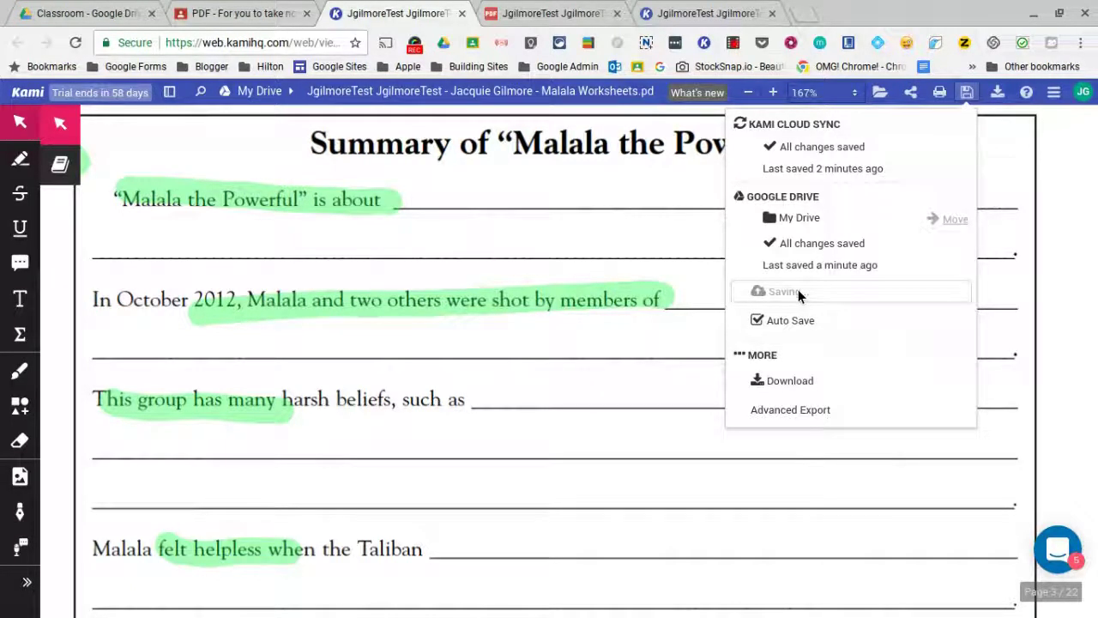